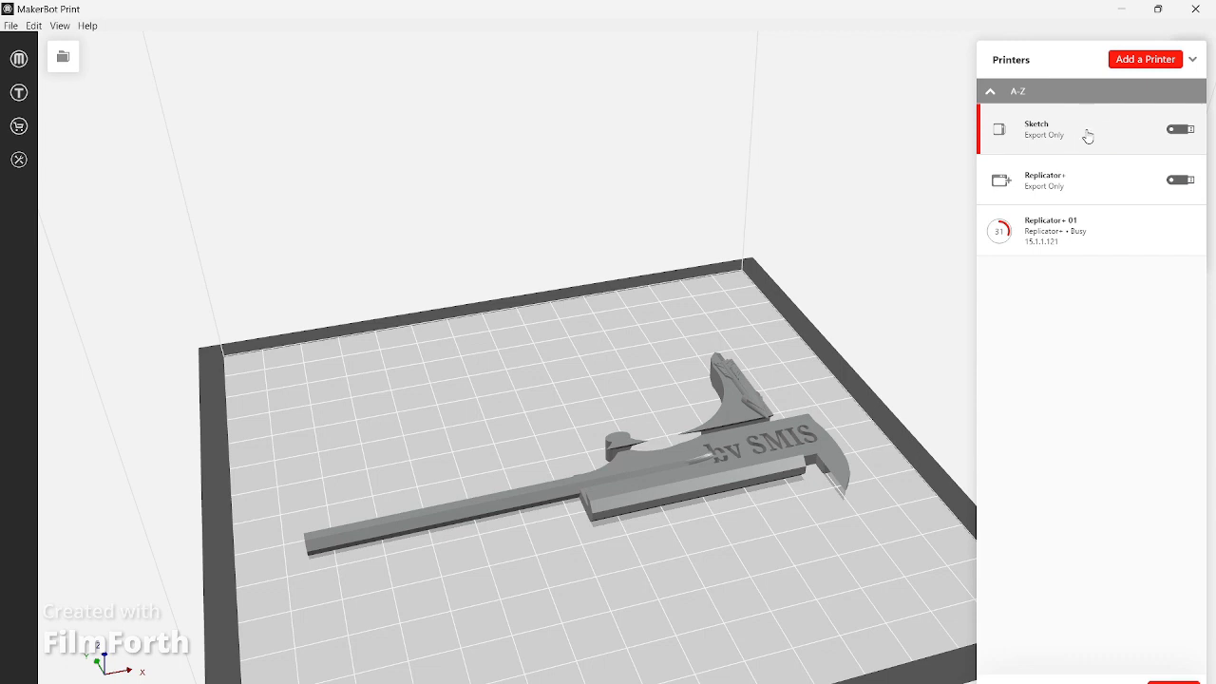
# Review the ways to add a printer, including the list of unconnected MakerBot printer models, and return to the build plate
pyautogui.click(628, 310)
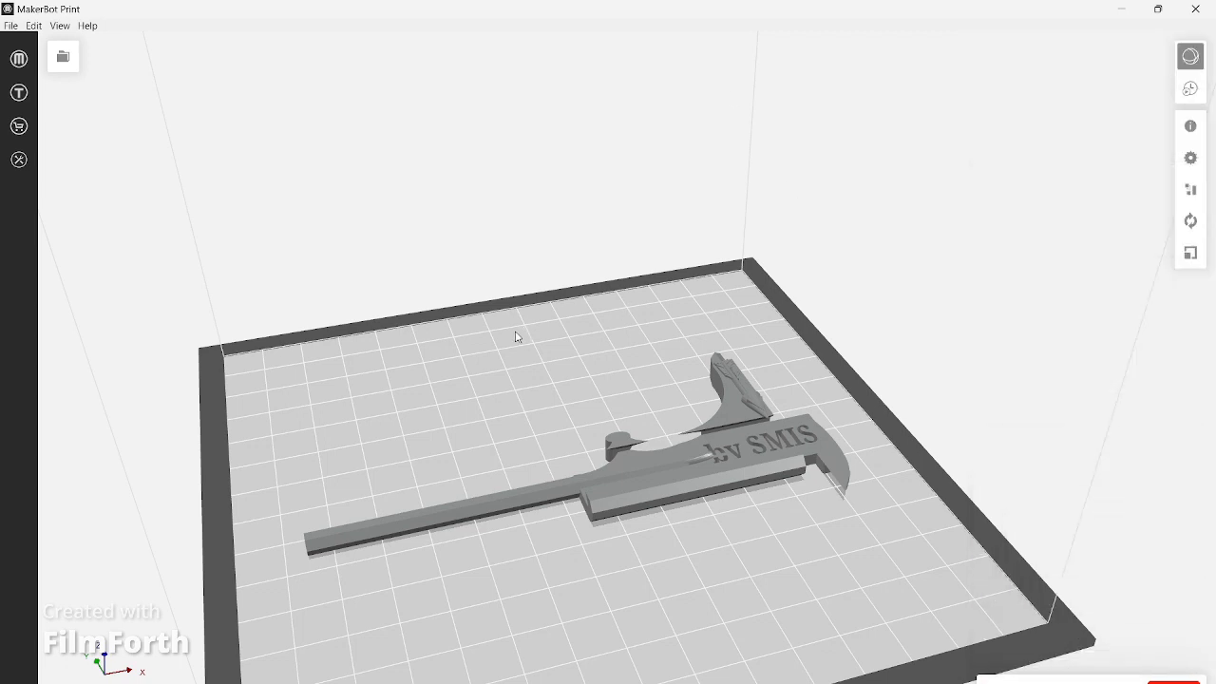
pyautogui.click(1064, 680)
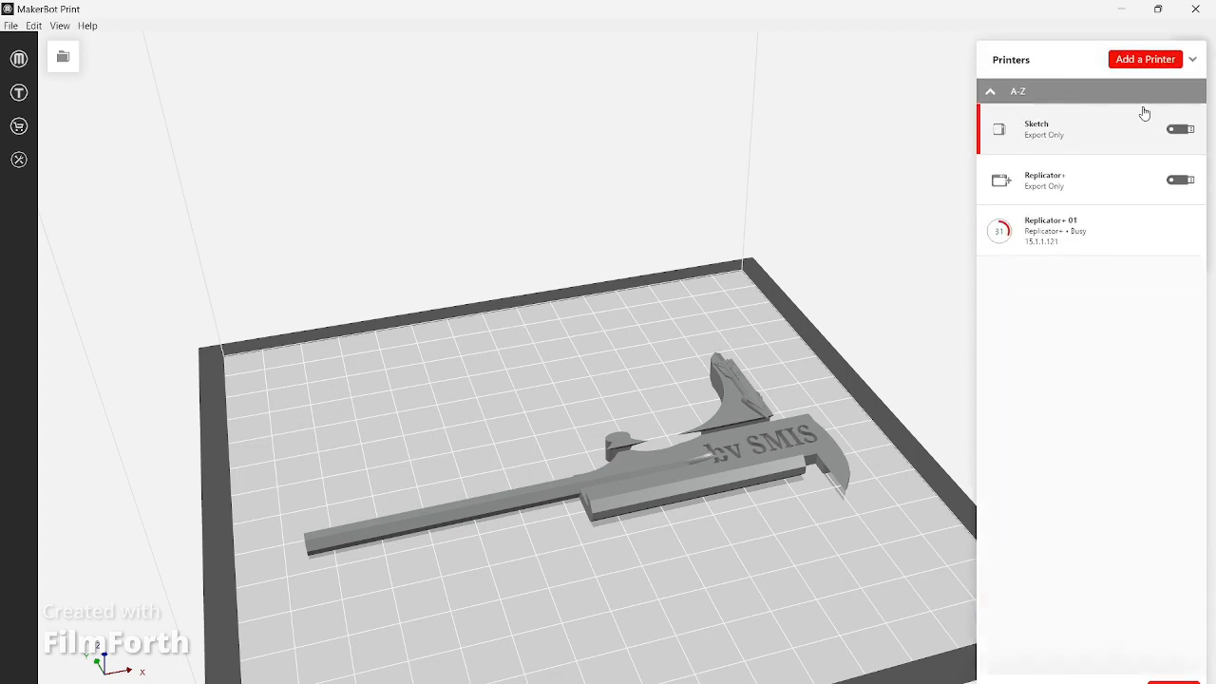
pyautogui.click(1127, 64)
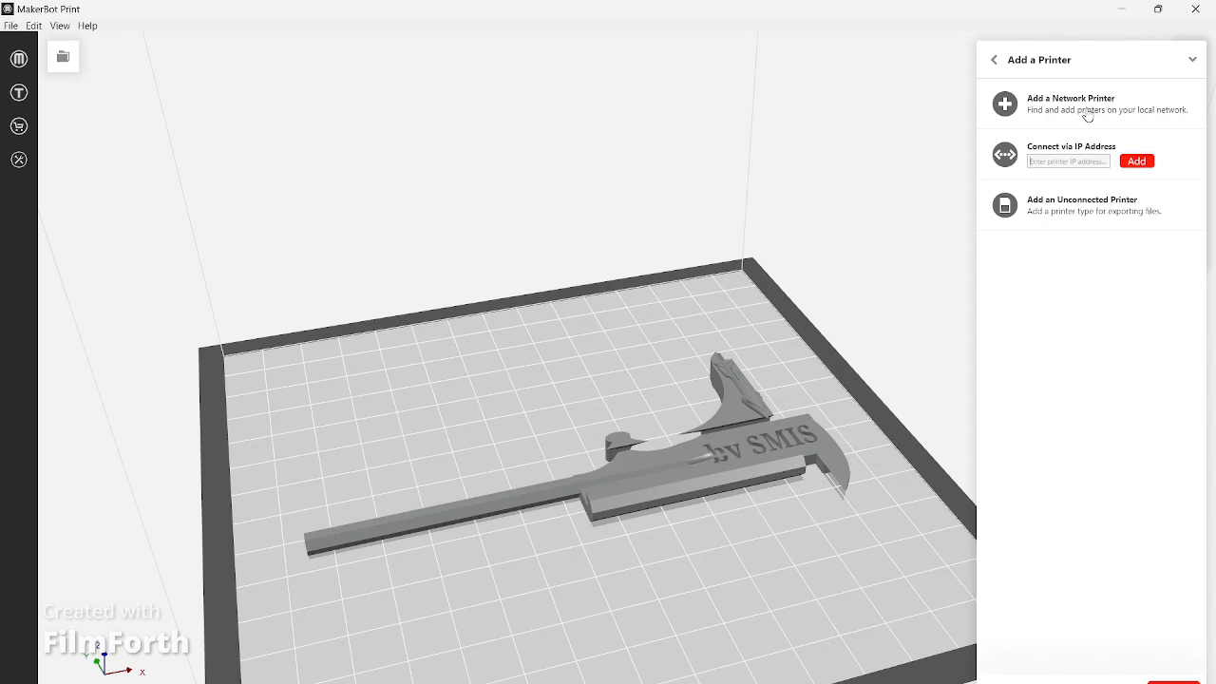
pyautogui.click(995, 59)
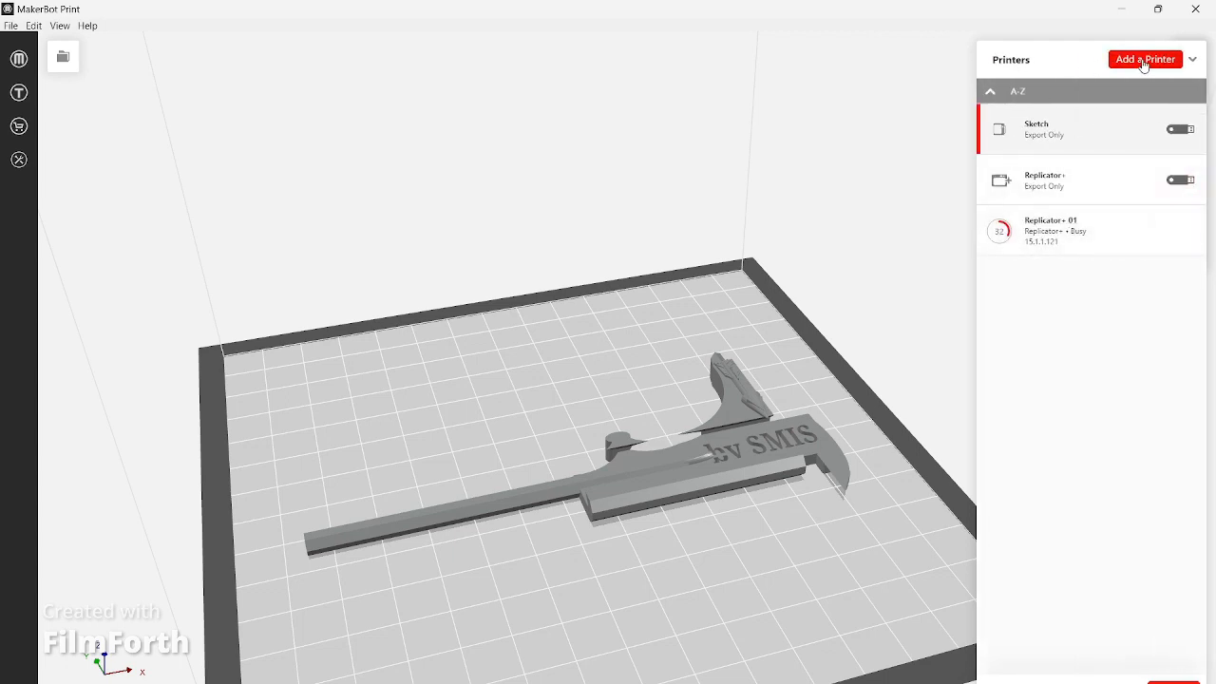
pyautogui.click(1142, 58)
pyautogui.click(1089, 228)
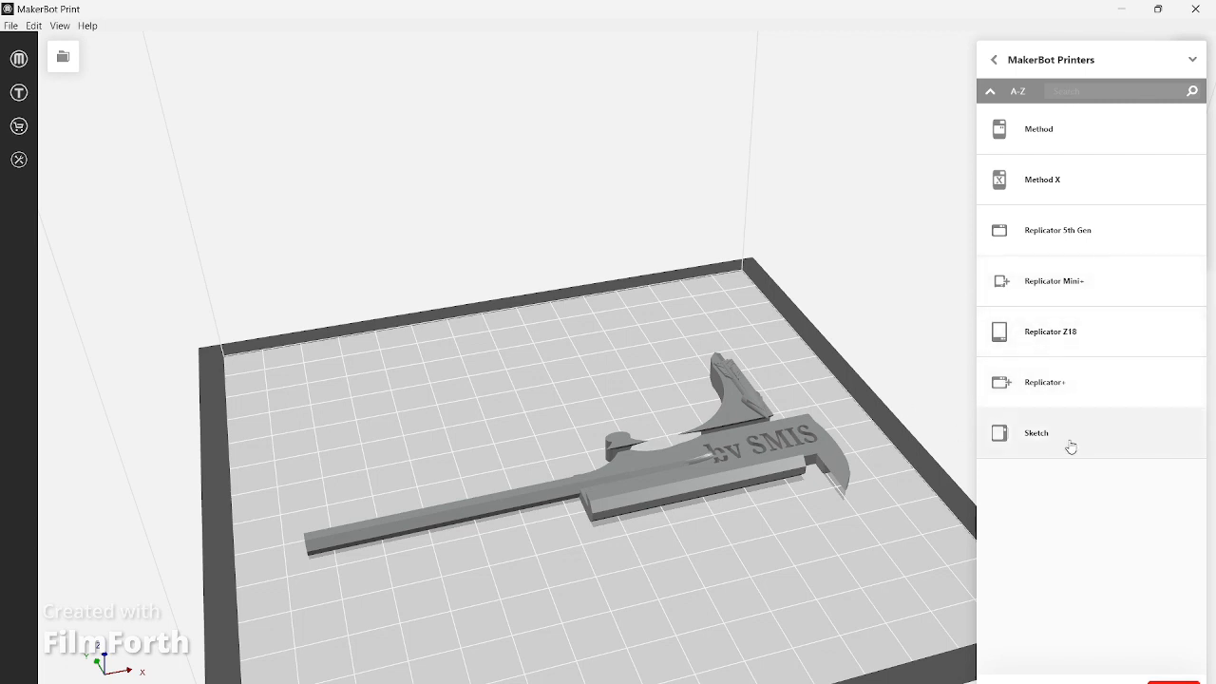
pyautogui.click(994, 60)
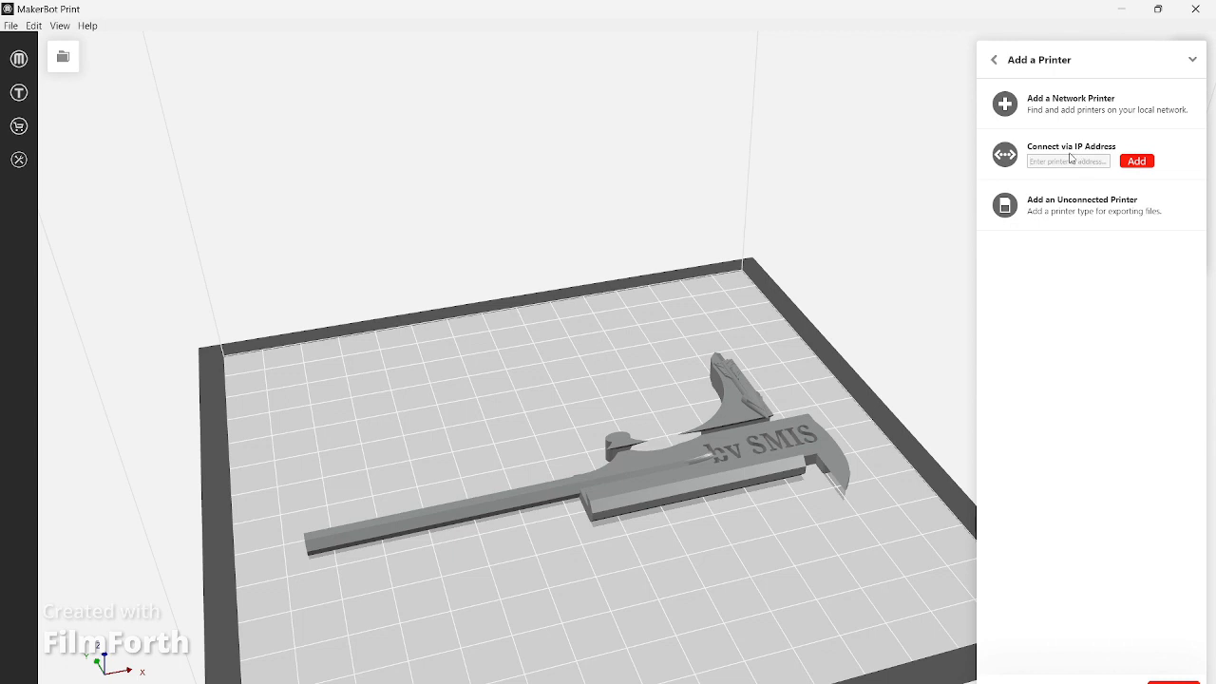
pyautogui.click(994, 59)
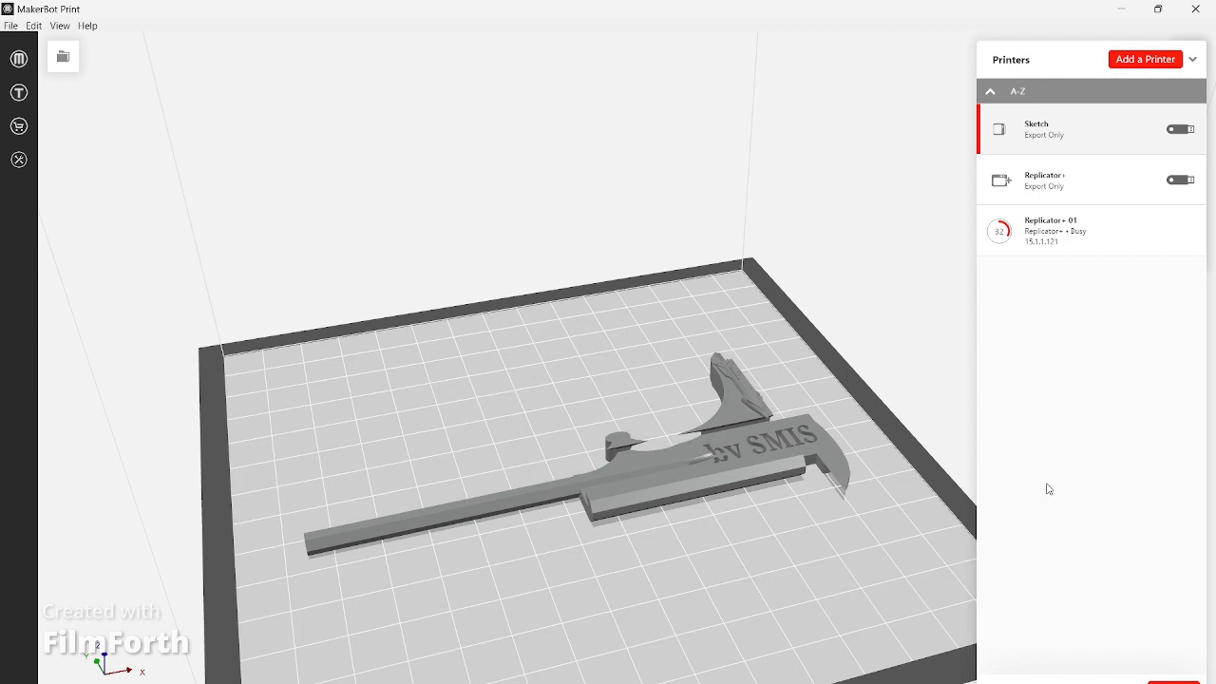
pyautogui.click(885, 451)
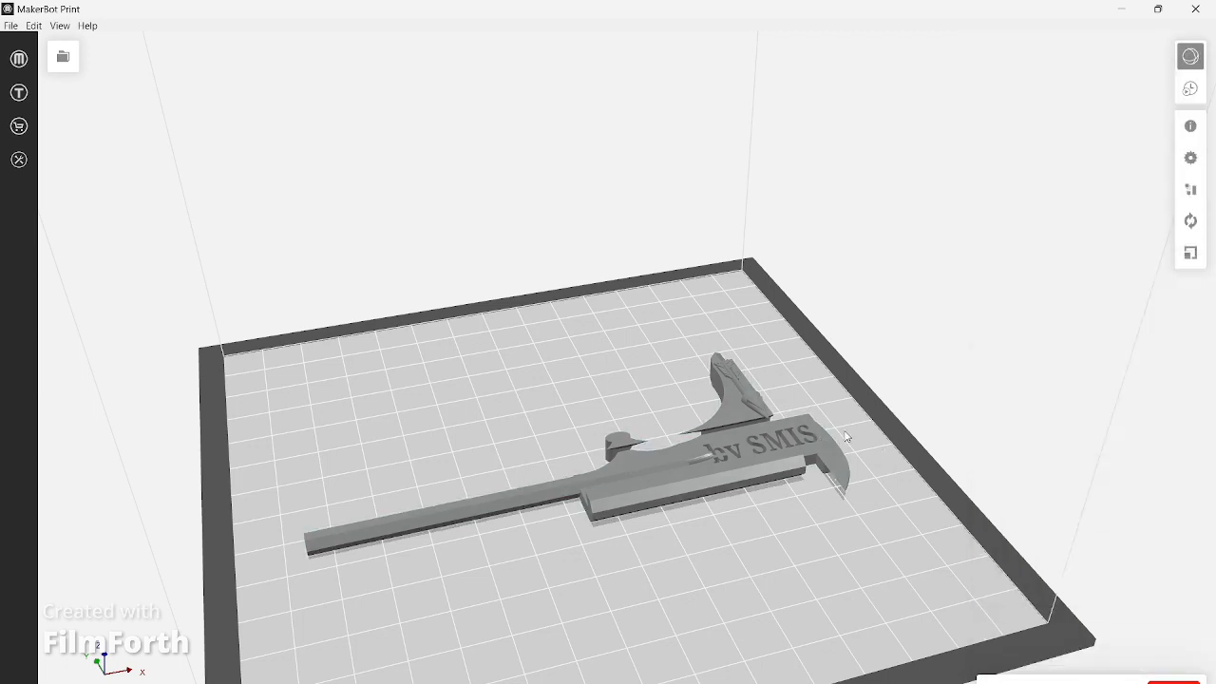
# Generate a print preview of the single caliper part on the build plate
pyautogui.scroll(-1, 809, 506)
pyautogui.scroll(5, 399, 589)
pyautogui.moveTo(529, 561); pyautogui.dragTo(598, 544, button='right')
pyautogui.click(1190, 88)
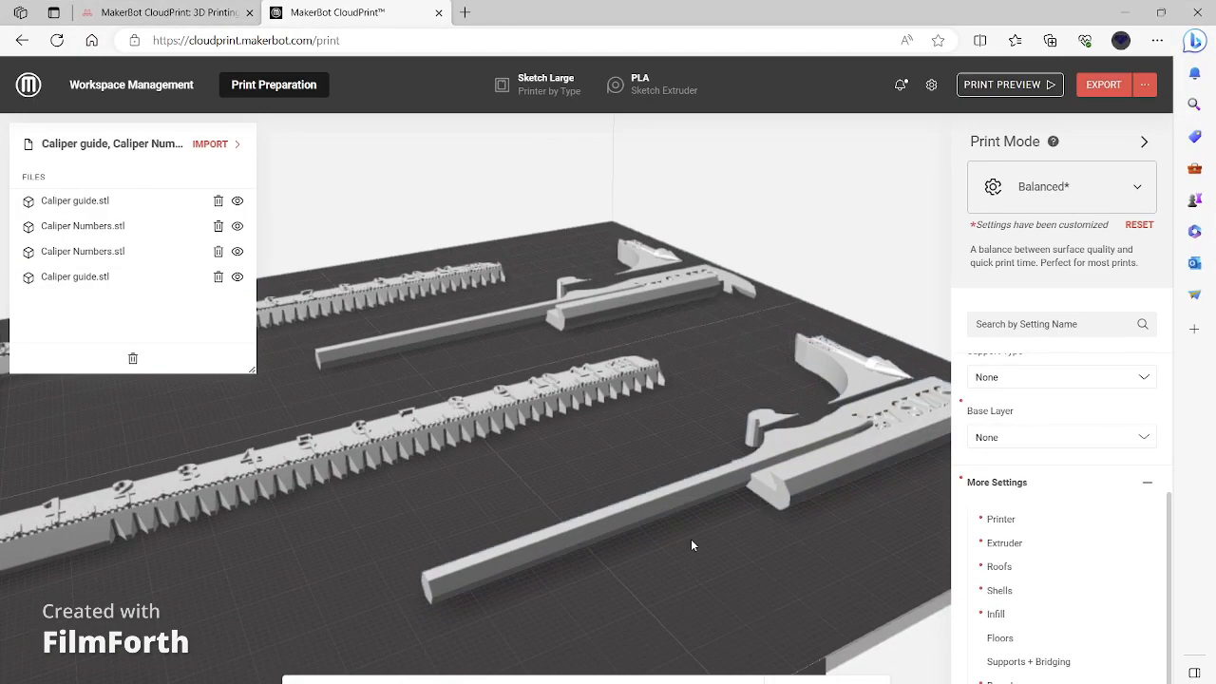
# In MakerBot CloudPrint, move the front Caliper guide model close against the numbered ruler beside it
pyautogui.scroll(-5, 772, 575)
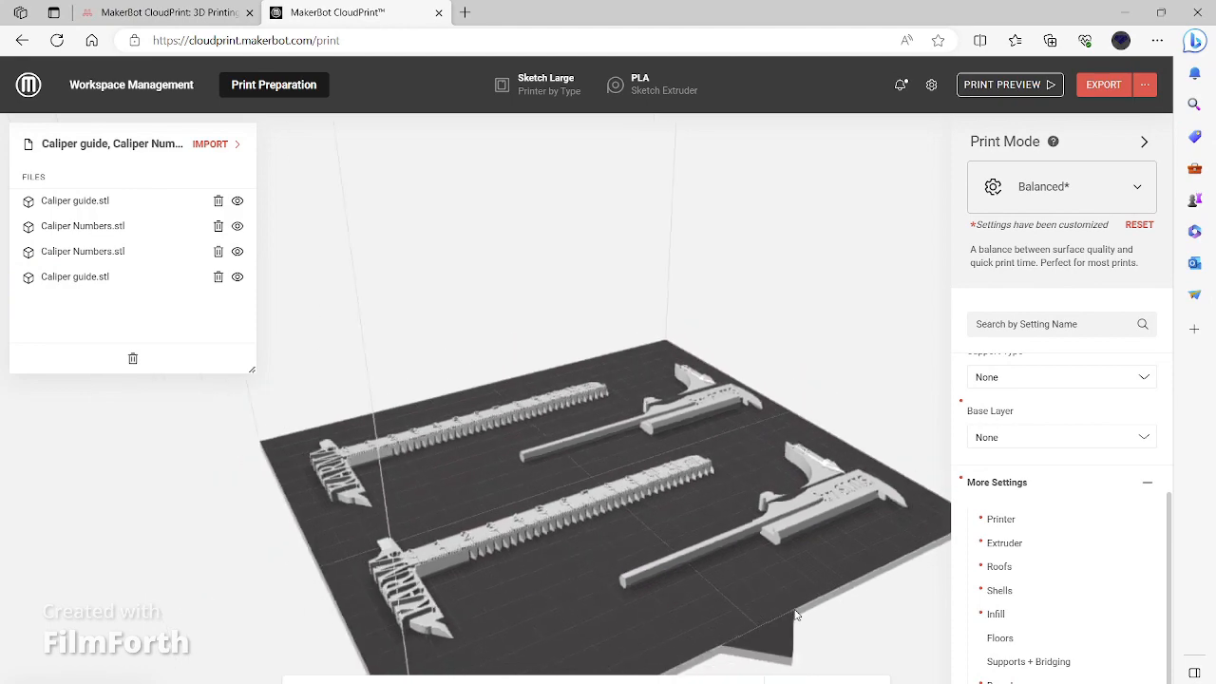
pyautogui.moveTo(796, 615); pyautogui.dragTo(657, 575)
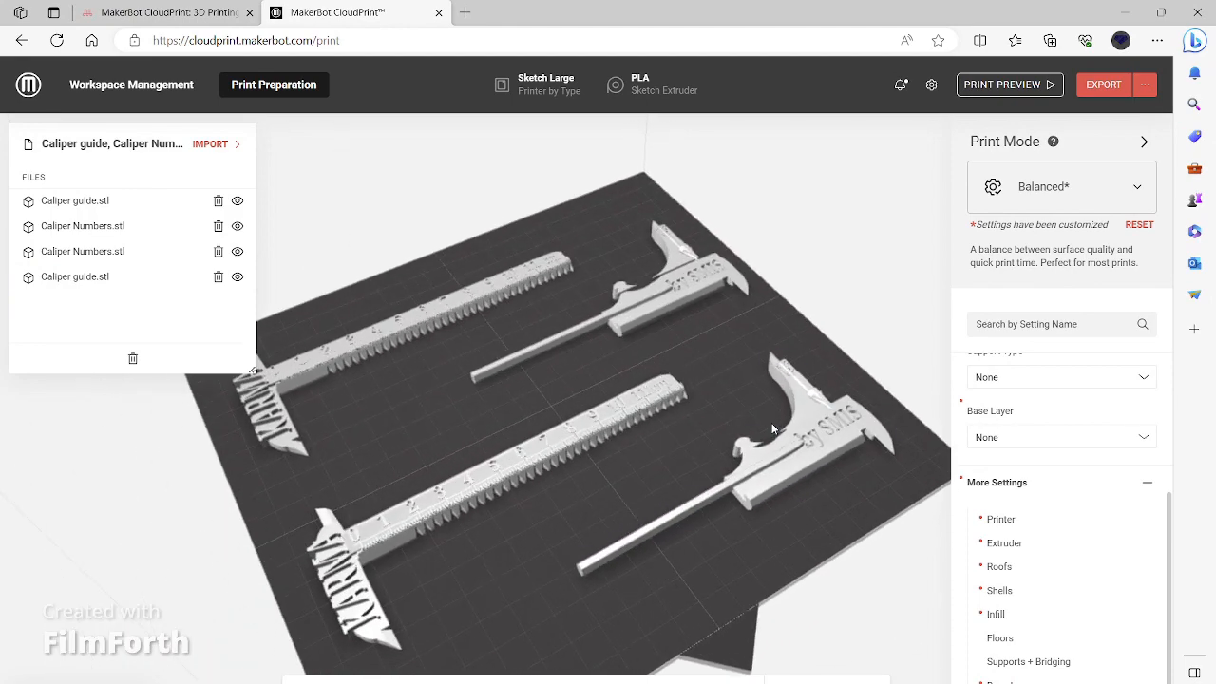
pyautogui.click(770, 456)
pyautogui.moveTo(646, 449); pyautogui.dragTo(600, 474)
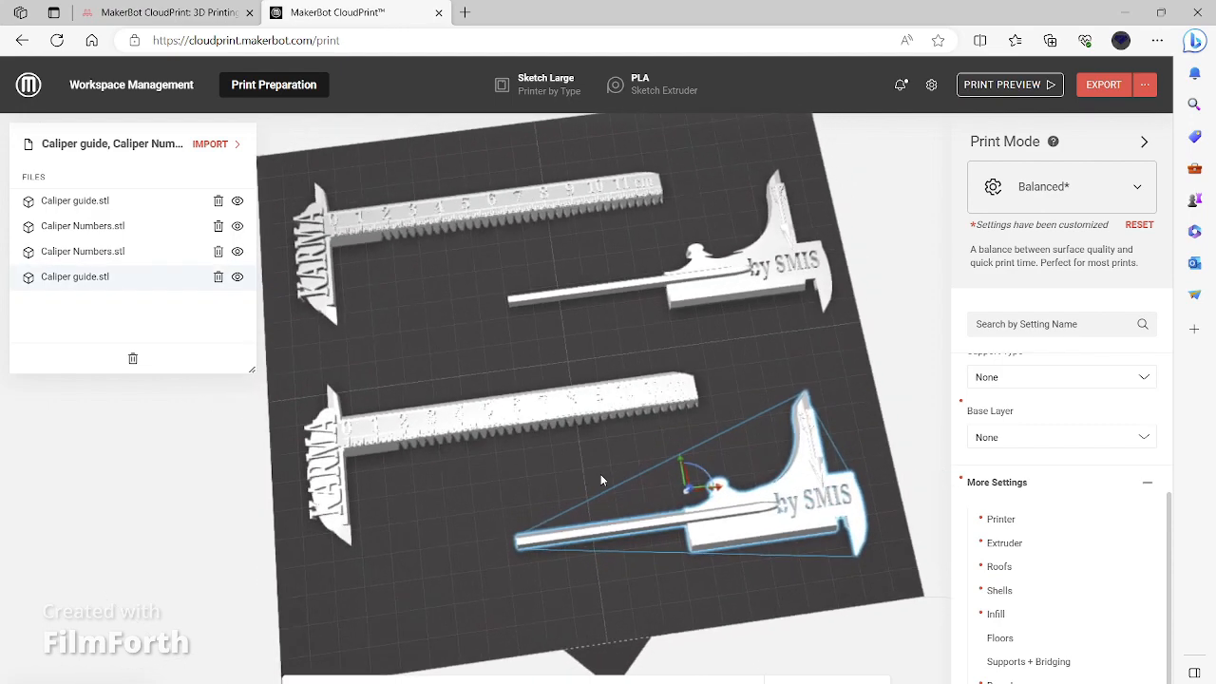
pyautogui.hotkey('ctrl', 'a')
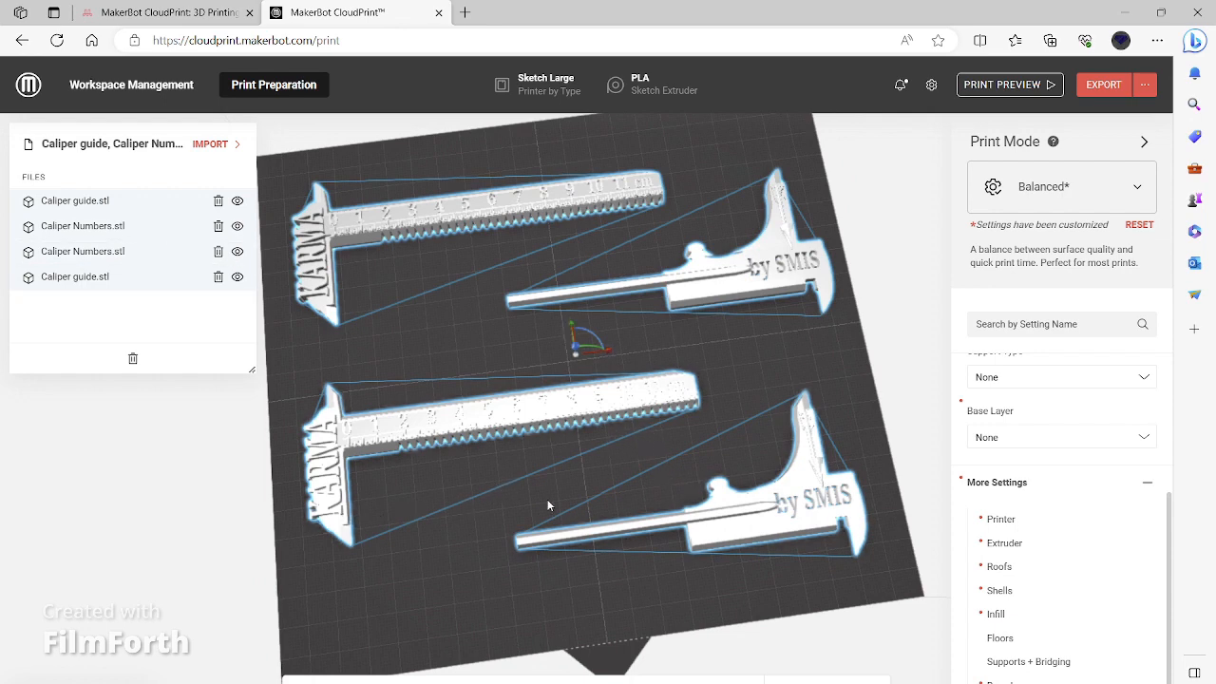
pyautogui.moveTo(700, 523); pyautogui.dragTo(654, 464)
pyautogui.click(505, 583)
pyautogui.click(642, 595)
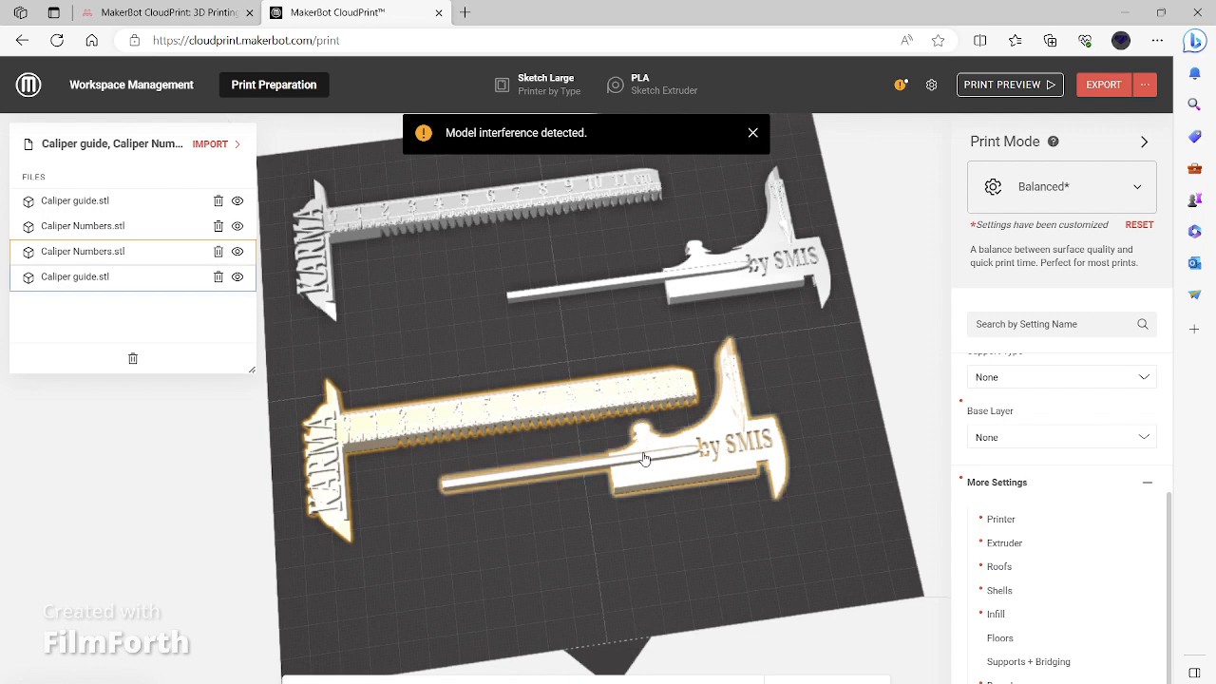
# Move the front Caliper guide model back away from its numbered ruler
pyautogui.scroll(1, 620, 508)
pyautogui.scroll(-2, 619, 507)
pyautogui.scroll(2, 521, 506)
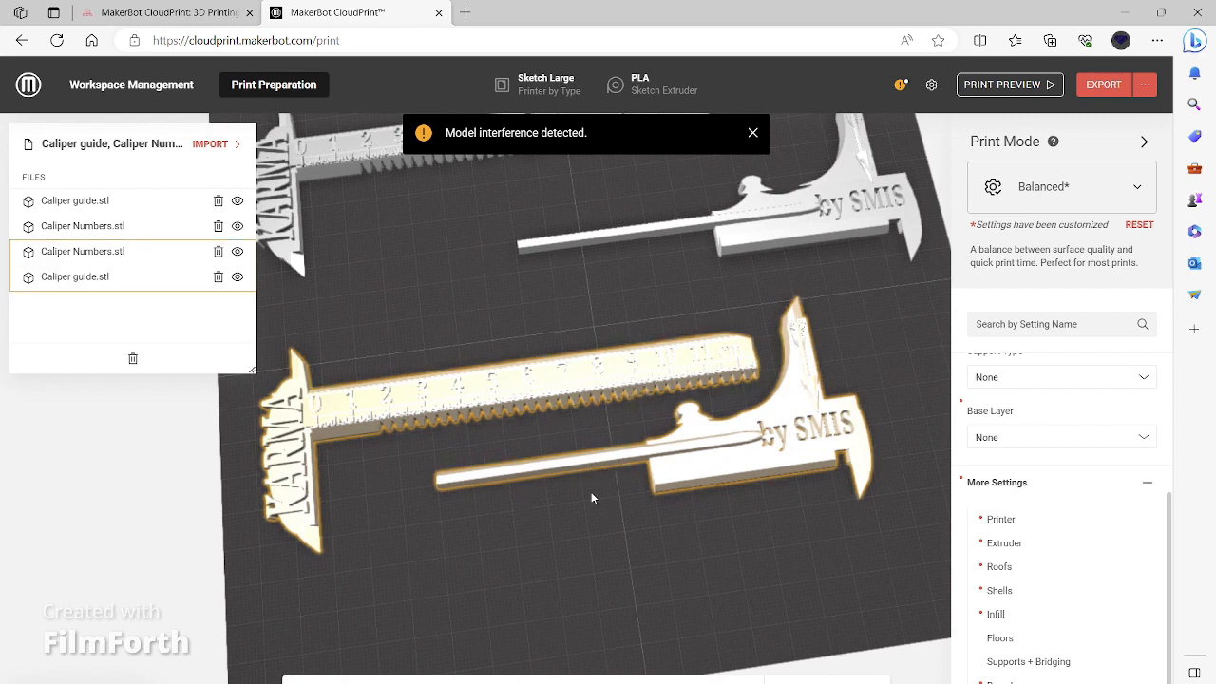
pyautogui.moveTo(709, 479); pyautogui.dragTo(792, 517)
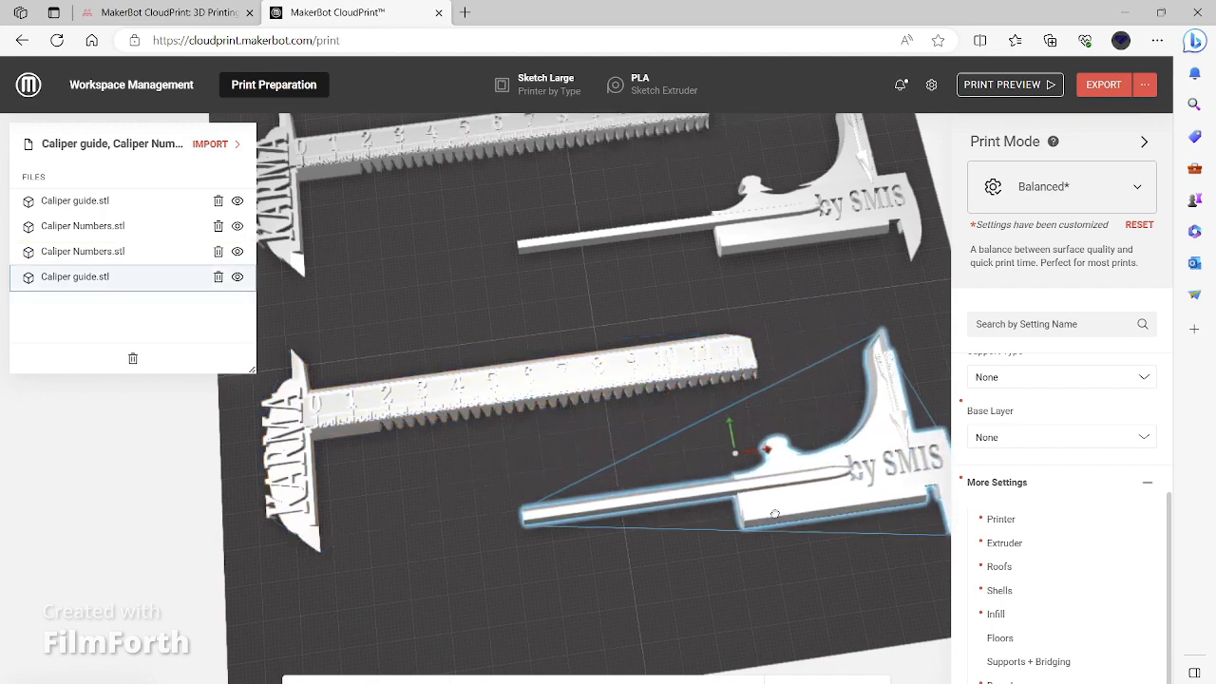
pyautogui.scroll(-3, 615, 522)
pyautogui.moveTo(618, 543); pyautogui.dragTo(625, 486, button='right')
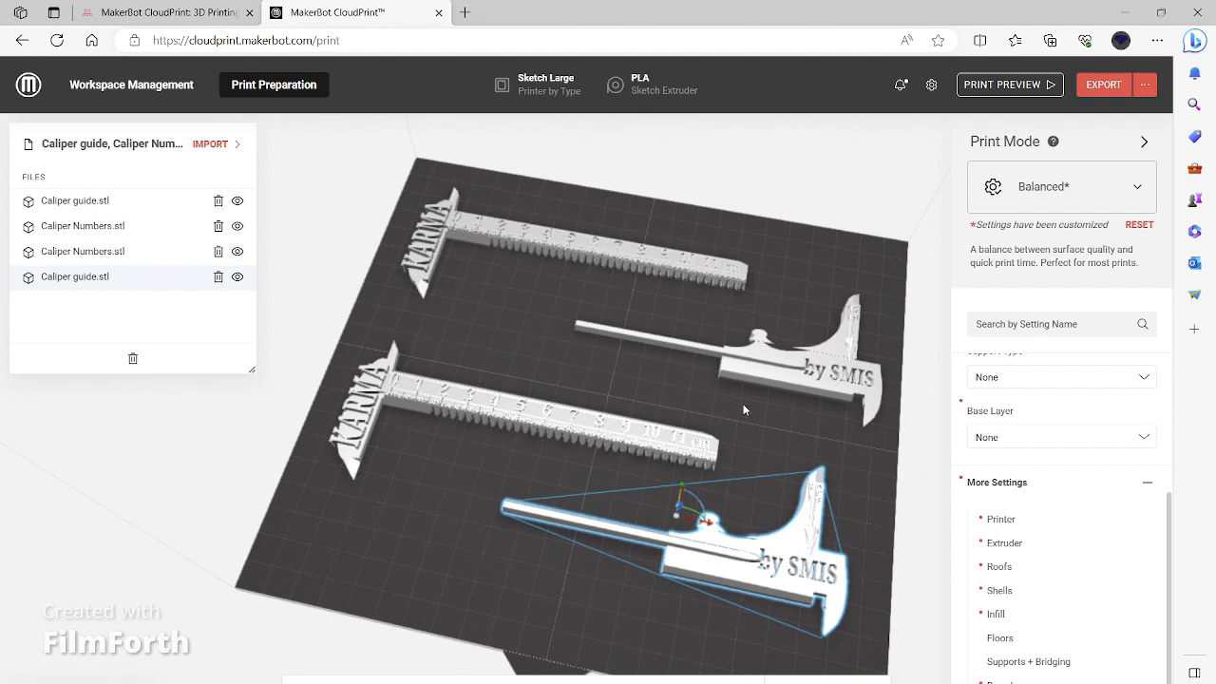
# Move both Caliper guide models close to their numbered rulers, so each caliper set takes up less space
pyautogui.moveTo(697, 410); pyautogui.dragTo(727, 475, button='right')
pyautogui.moveTo(761, 515); pyautogui.dragTo(699, 483)
pyautogui.moveTo(820, 299); pyautogui.dragTo(674, 234)
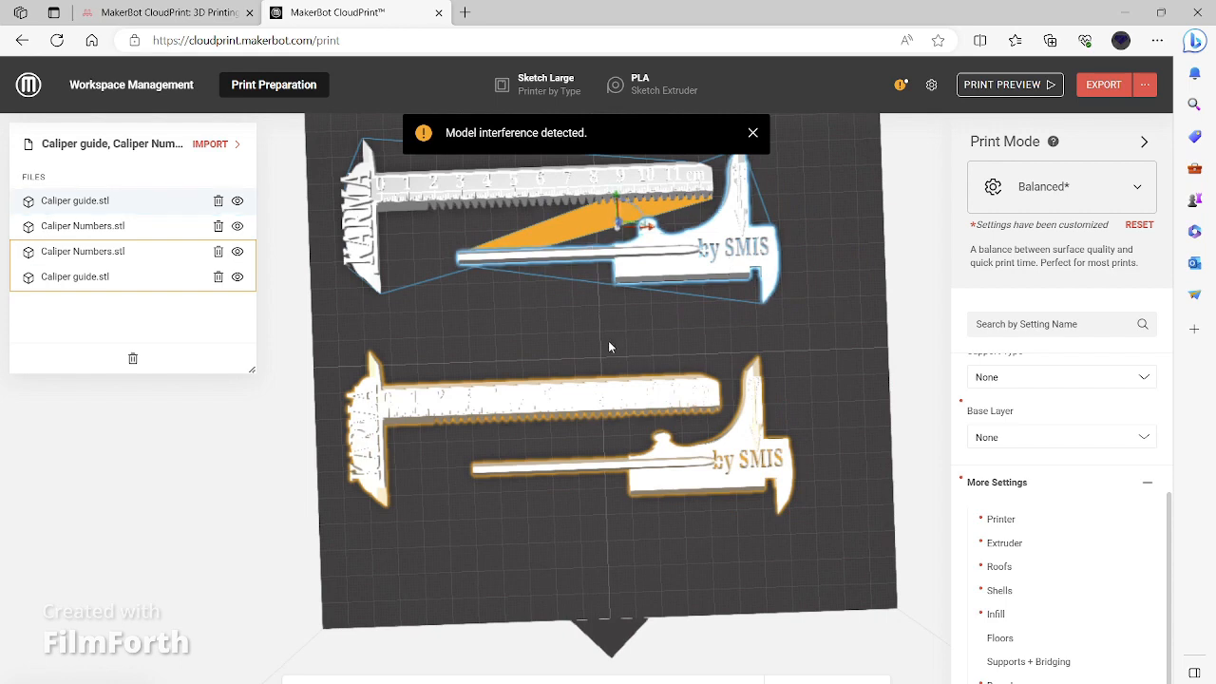
# Move the rear guide and ruler together toward the front caliper set until the two sets nearly touch
pyautogui.scroll(-3, 610, 348)
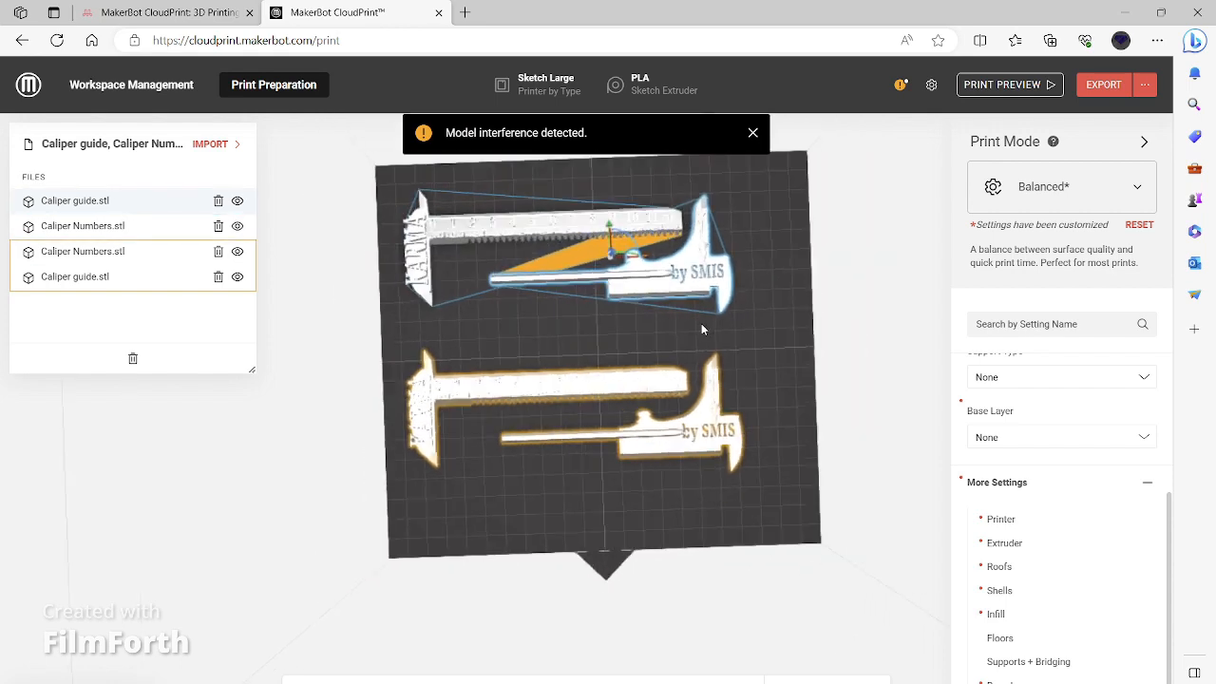
pyautogui.scroll(2, 701, 330)
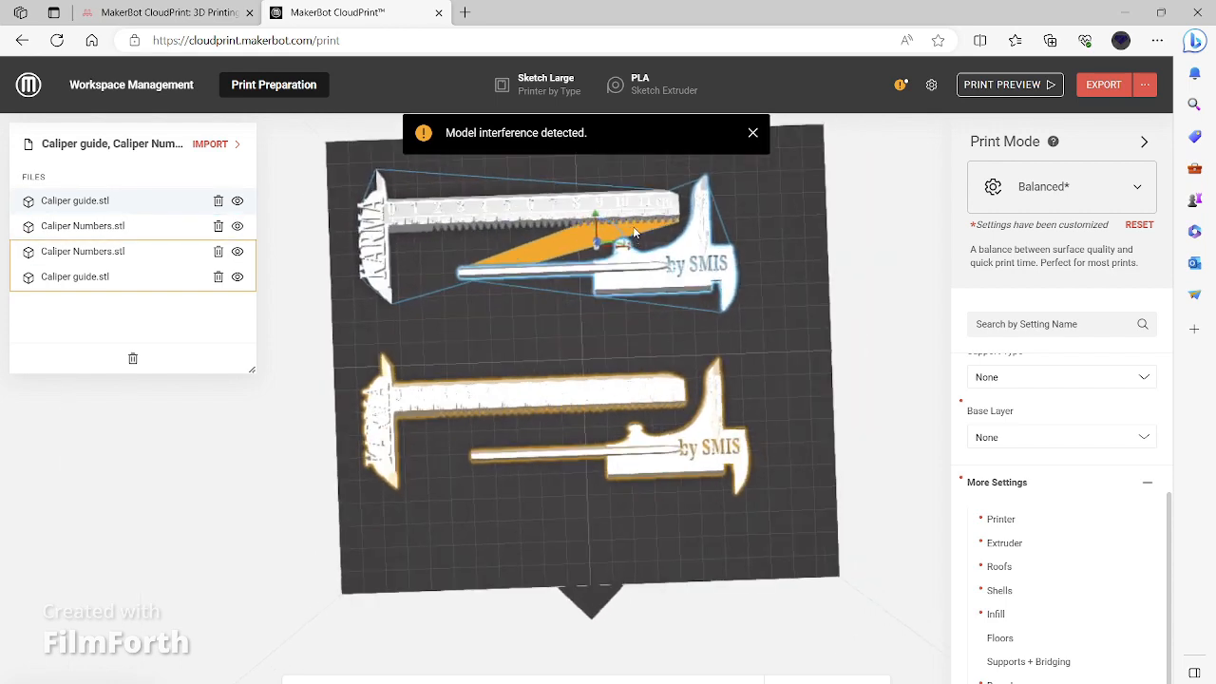
pyautogui.moveTo(634, 233); pyautogui.dragTo(627, 268)
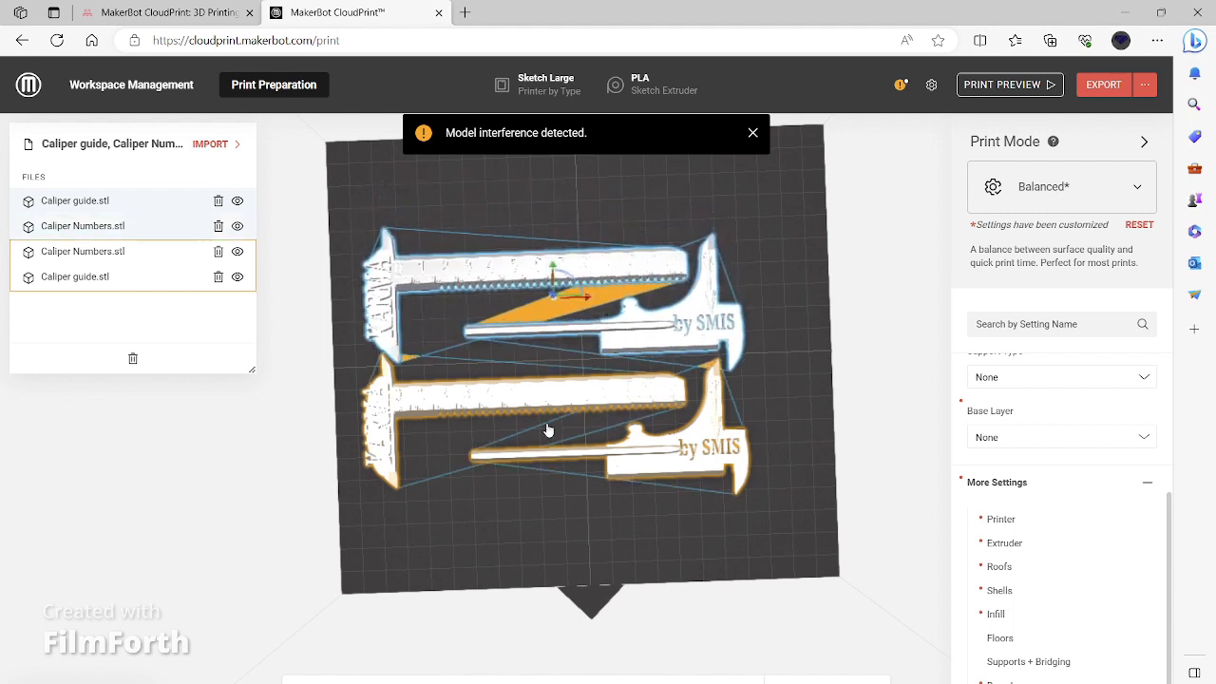
# Select all four caliper models and move them as a group toward the front edge of the build plate
pyautogui.click(530, 527)
pyautogui.click(405, 264)
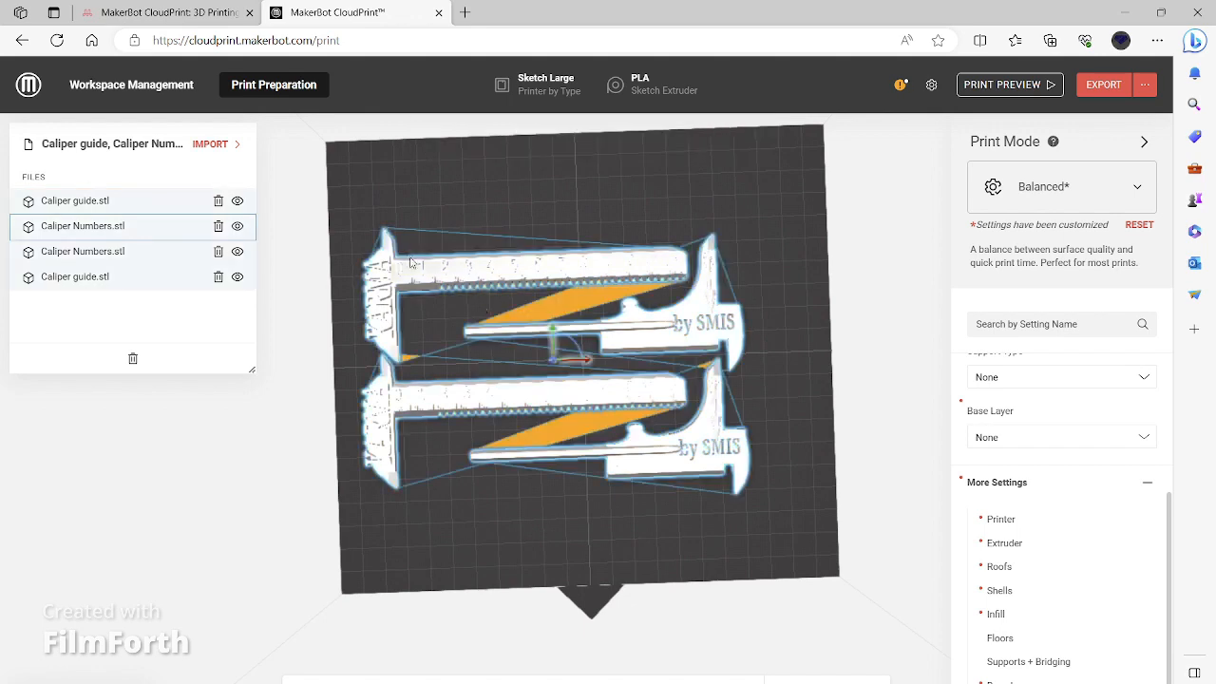
pyautogui.moveTo(481, 277); pyautogui.dragTo(520, 344)
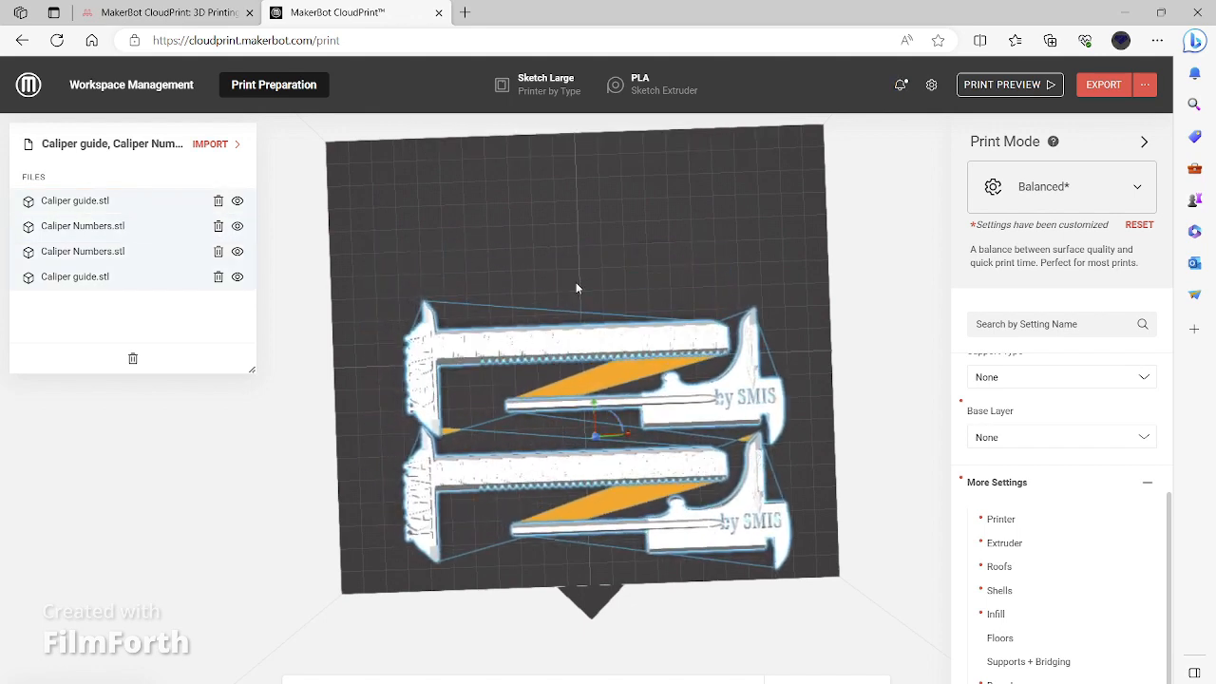
pyautogui.click(534, 223)
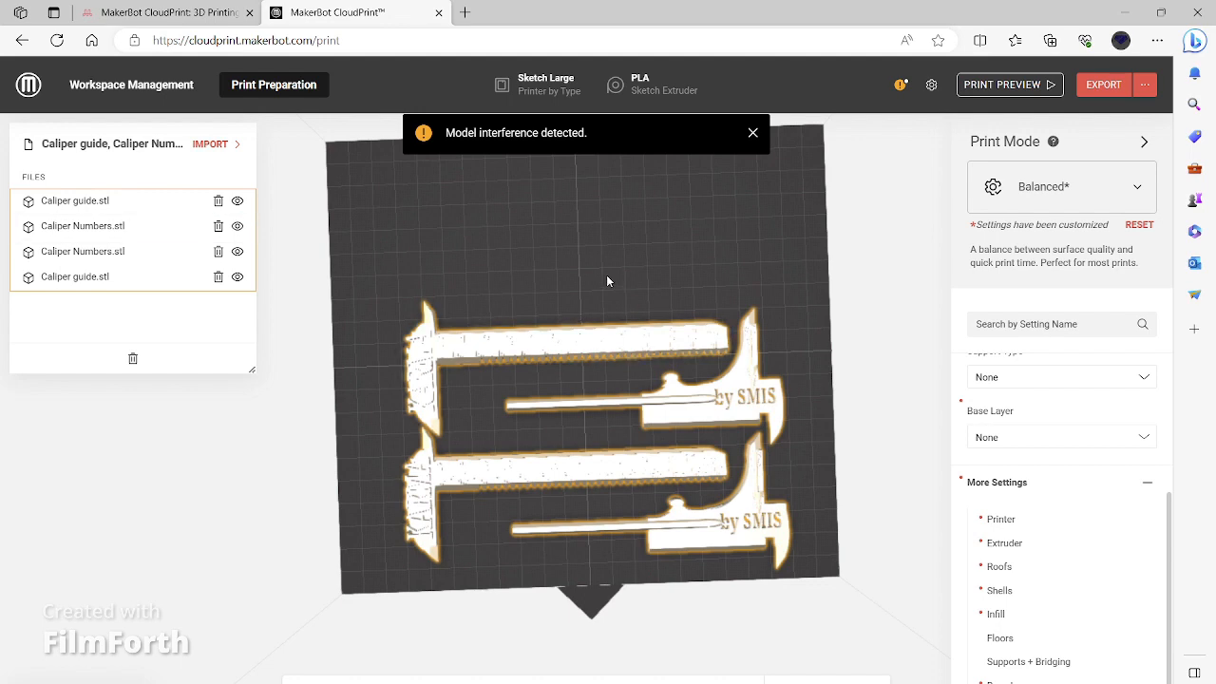
# Generate a print preview of the compact four-model caliper layout
pyautogui.scroll(2, 668, 537)
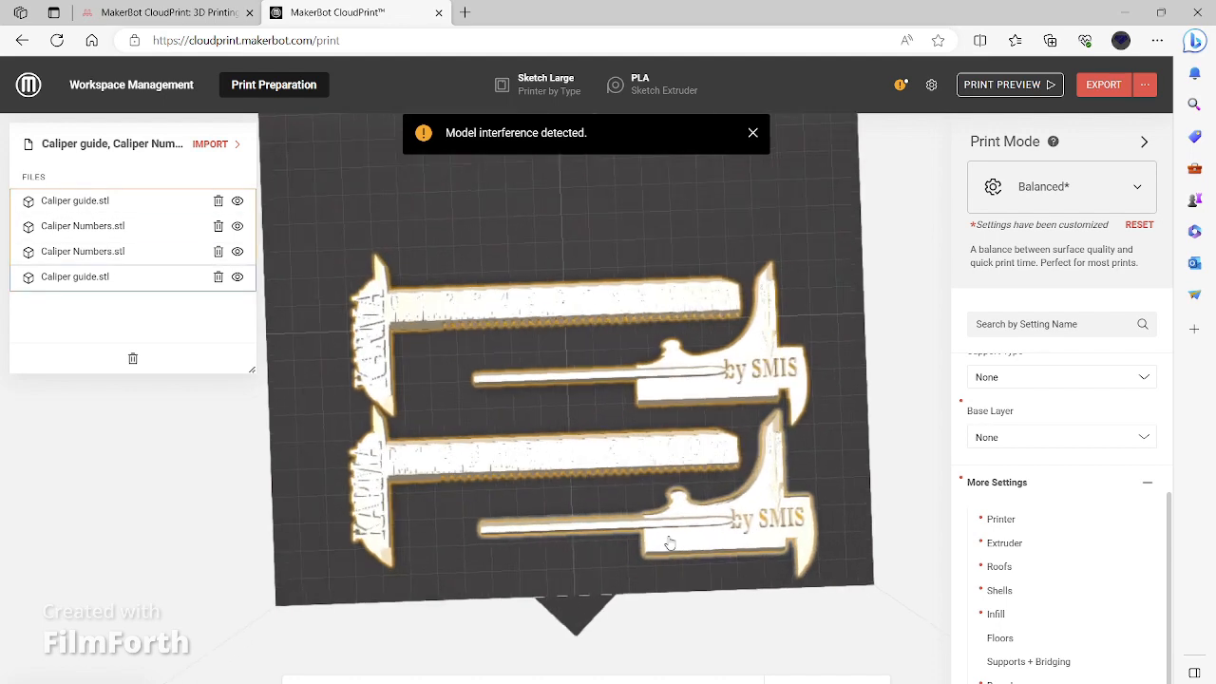
pyautogui.scroll(-1, 670, 542)
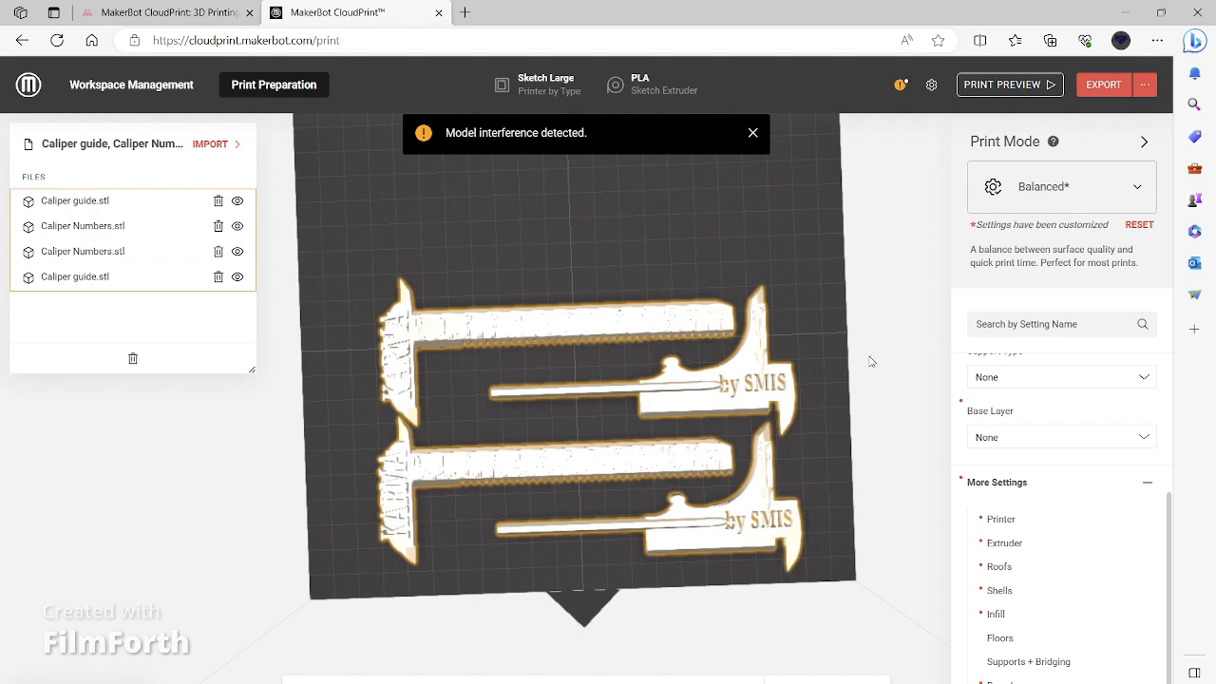
pyautogui.scroll(2, 647, 491)
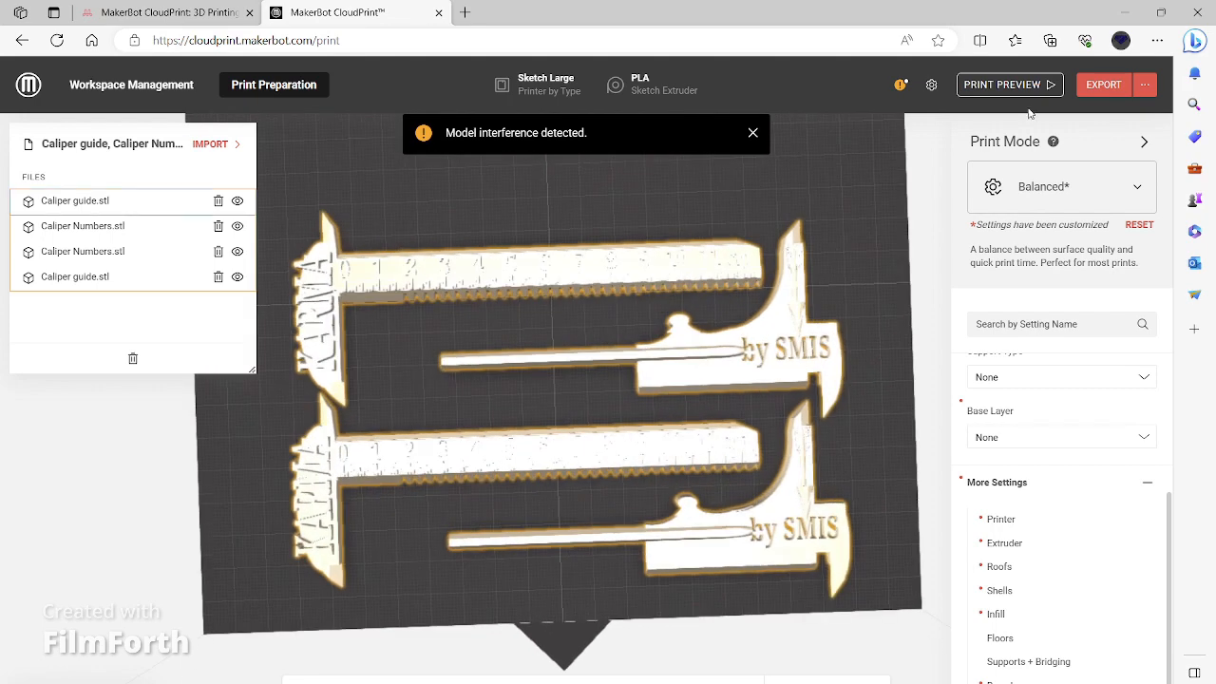
pyautogui.click(1039, 85)
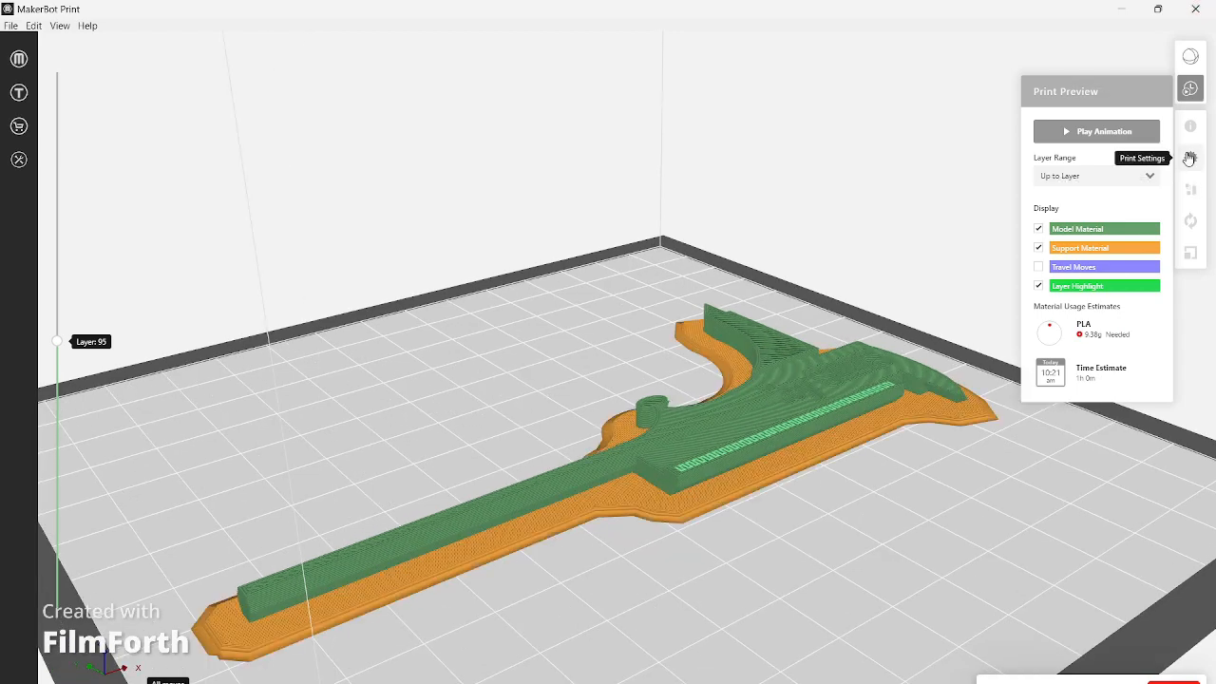
# In MakerBot Print, remove the raft base layer in the print settings and regenerate the caliper part's preview
pyautogui.click(1190, 158)
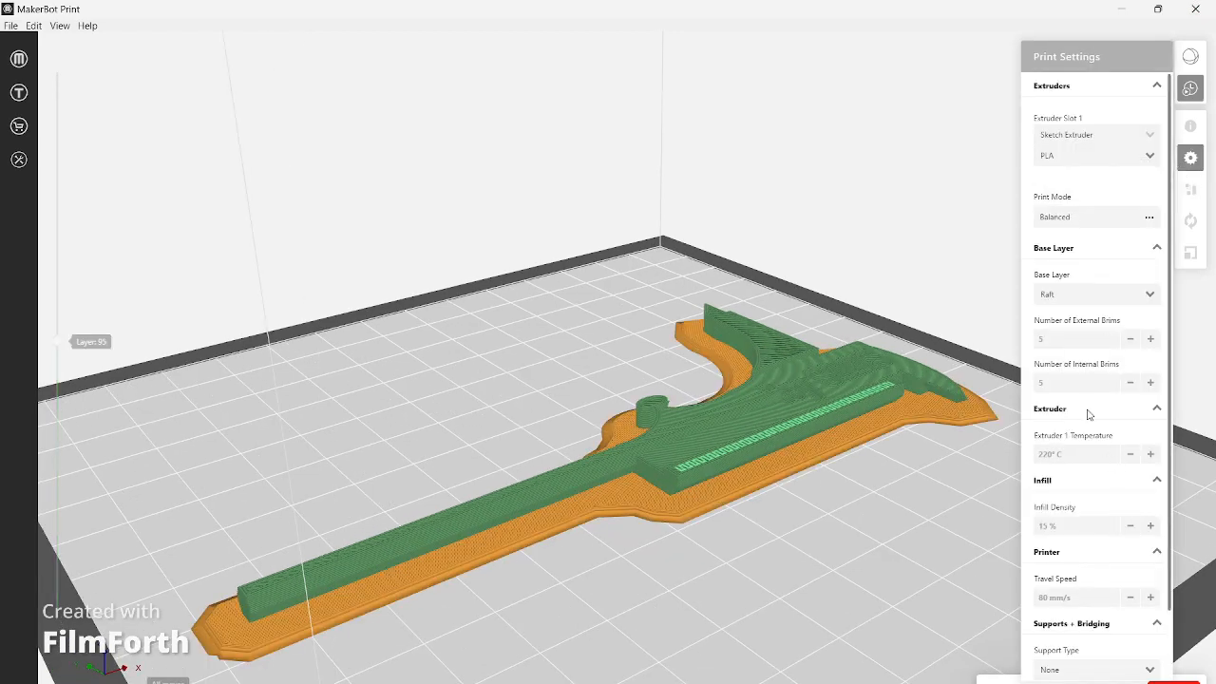
pyautogui.click(1135, 297)
pyautogui.click(1122, 330)
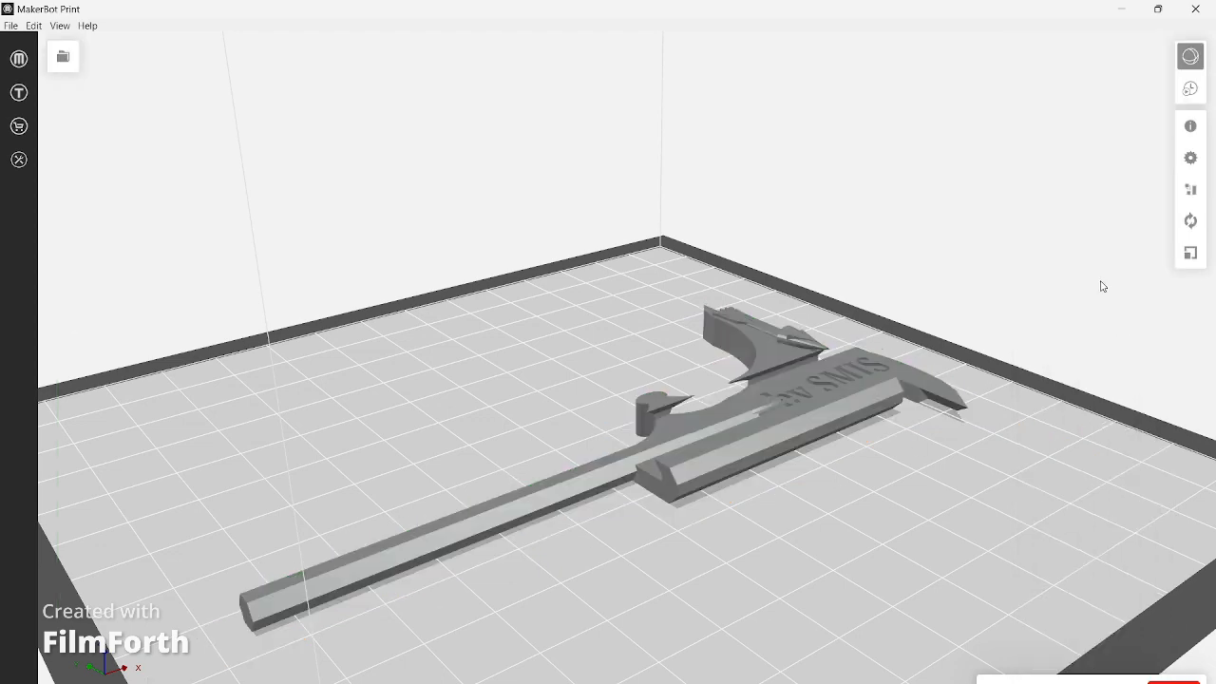
pyautogui.click(1200, 90)
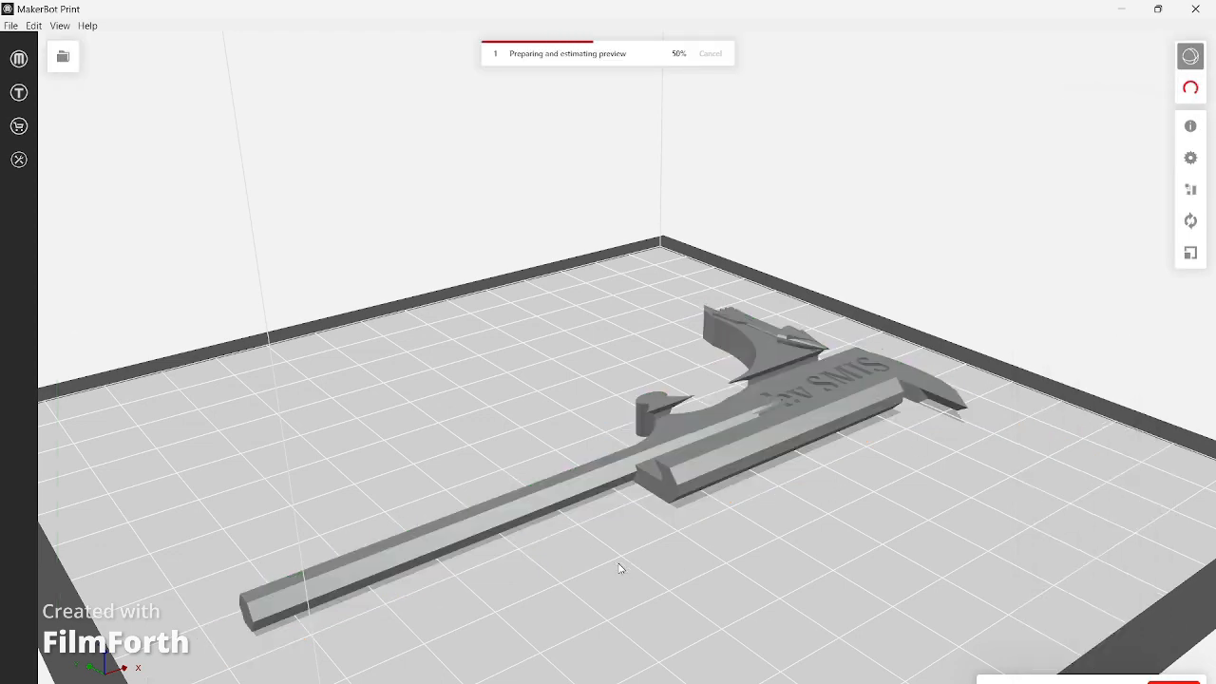
# Lower the preview to the first layer and advance through its moves to inspect how the part's outline is laid down
pyautogui.scroll(2, 618, 567)
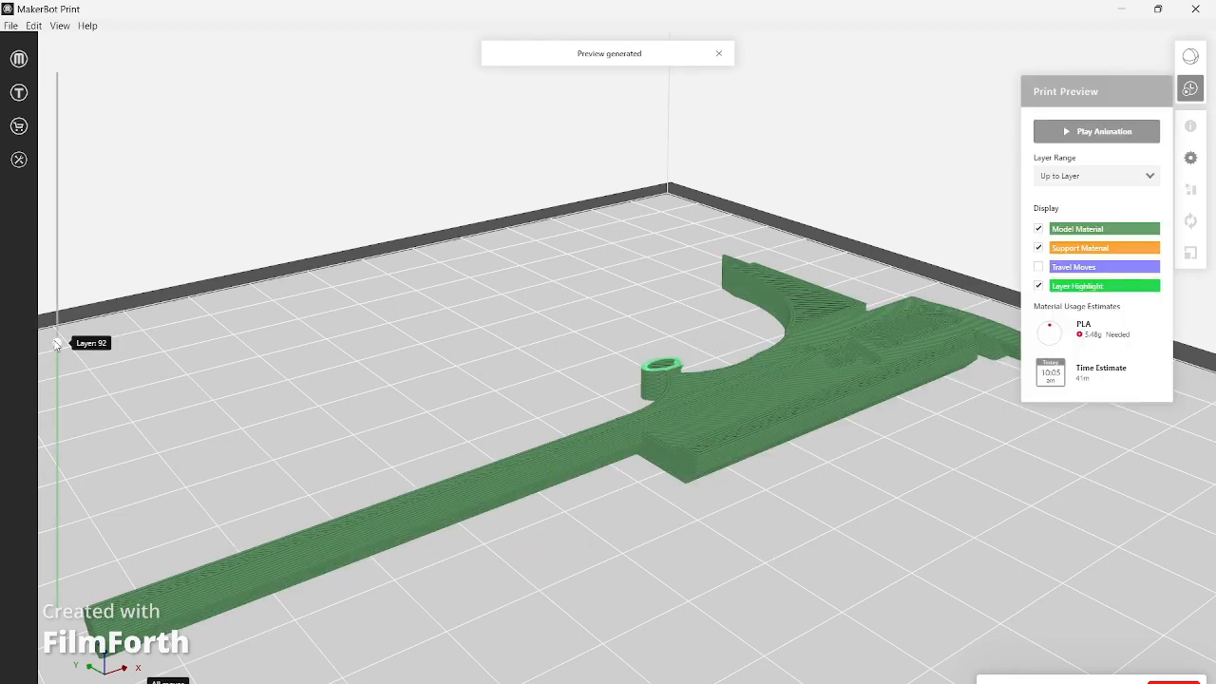
pyautogui.moveTo(58, 346); pyautogui.dragTo(59, 609)
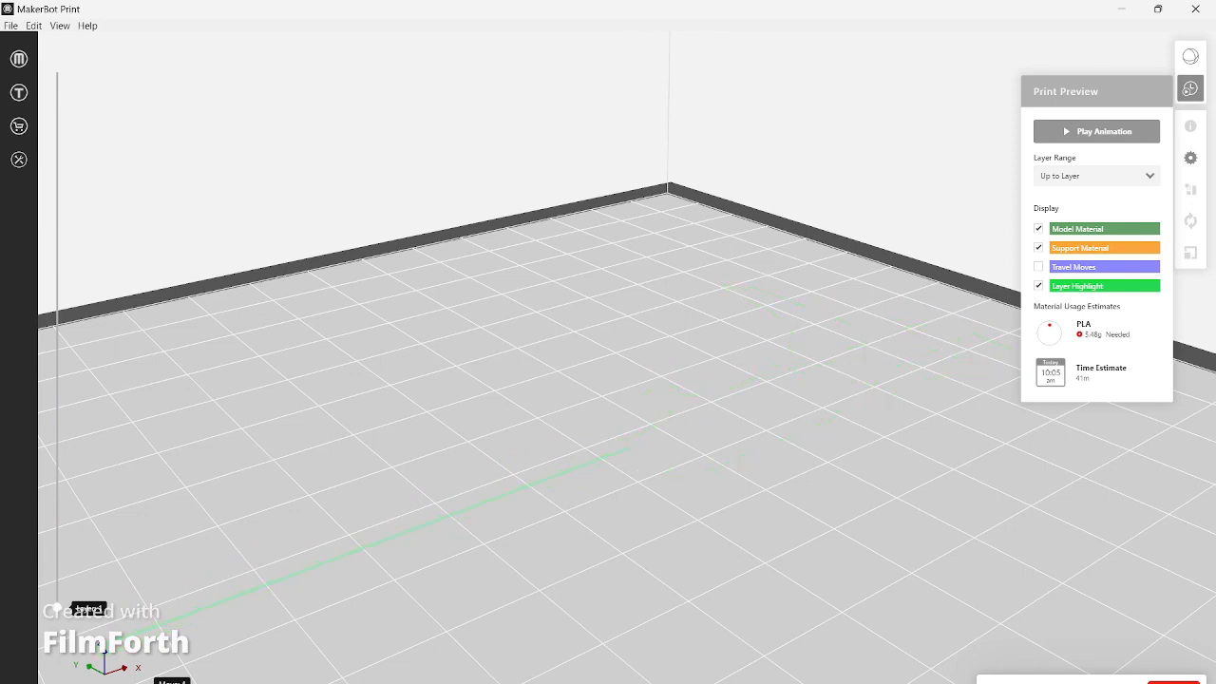
pyautogui.moveTo(171, 676); pyautogui.dragTo(880, 675)
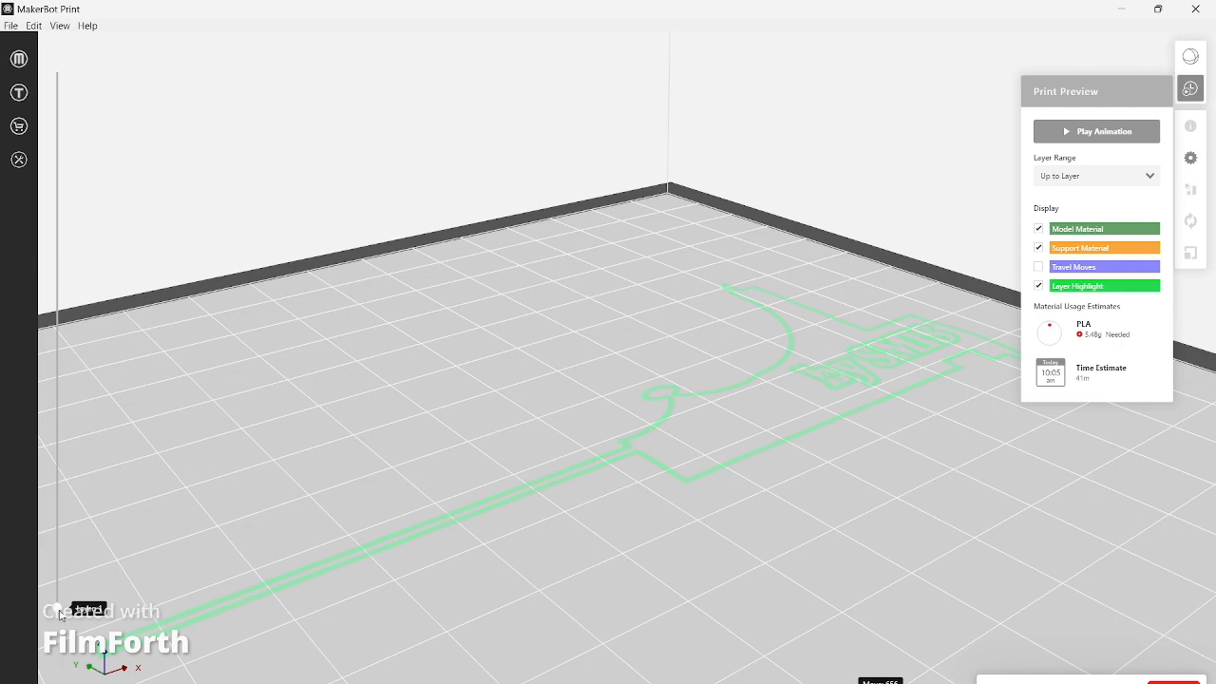
pyautogui.moveTo(59, 610); pyautogui.dragTo(59, 607)
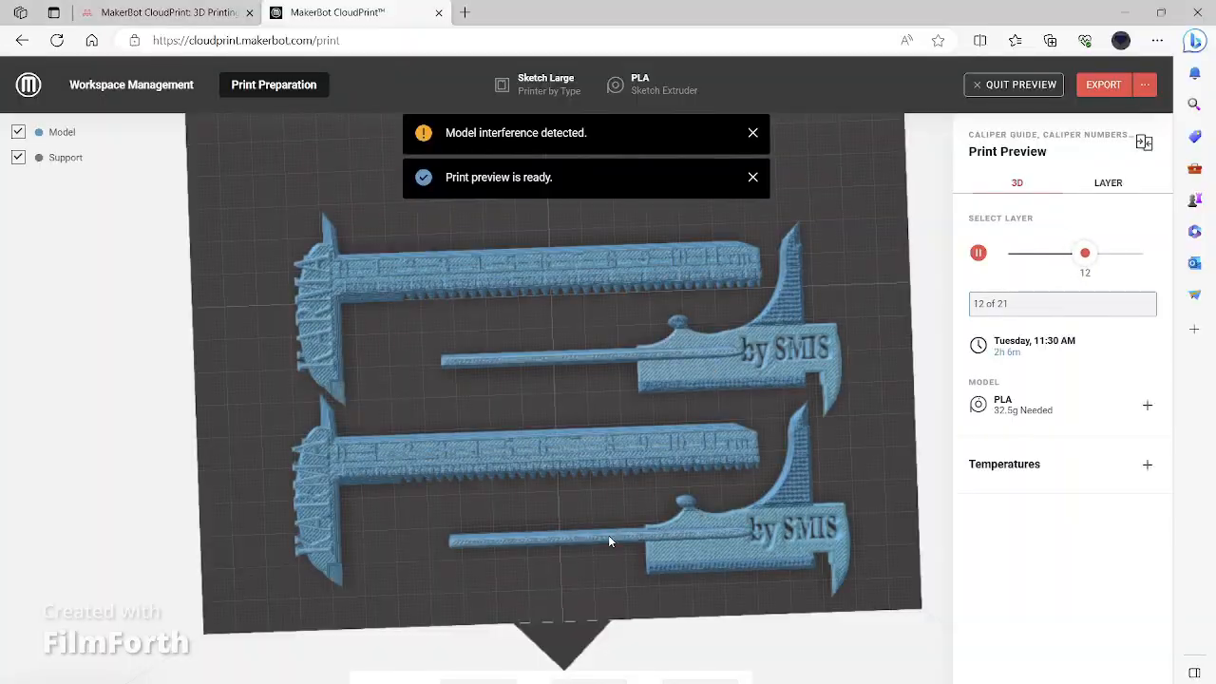
# Inspect the full print preview of the four caliper parts up close and dismiss the model interference warning
pyautogui.scroll(3, 609, 538)
pyautogui.moveTo(610, 544); pyautogui.dragTo(658, 484)
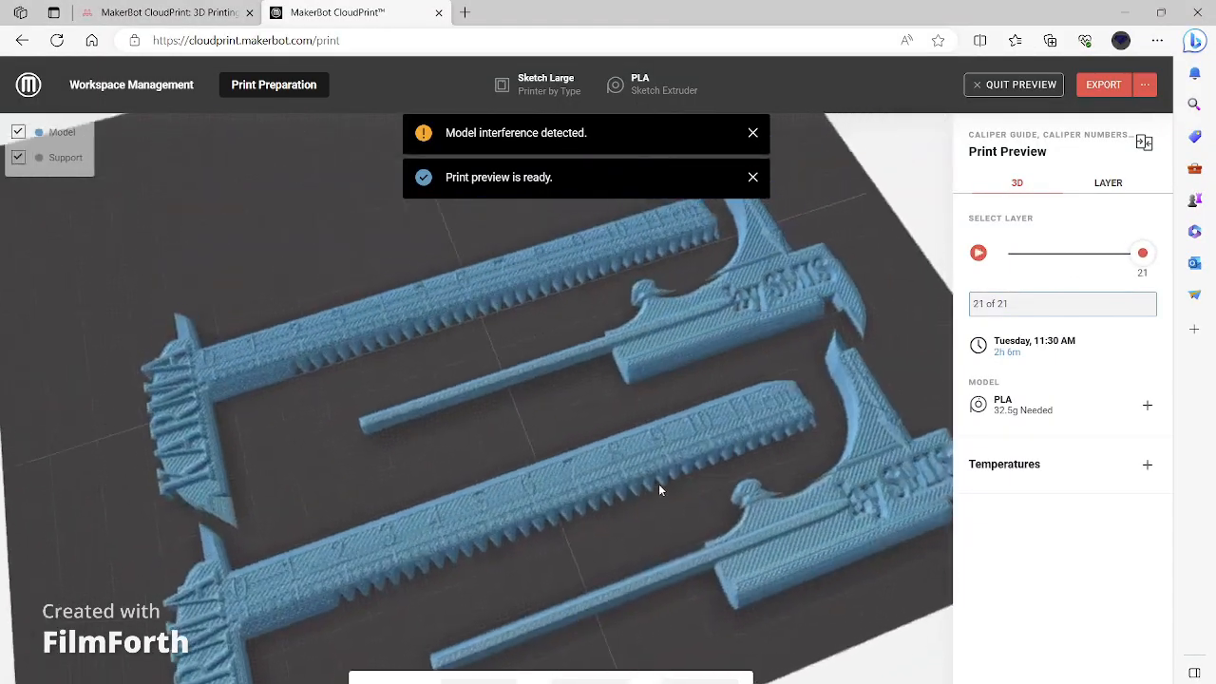
pyautogui.scroll(-5, 680, 441)
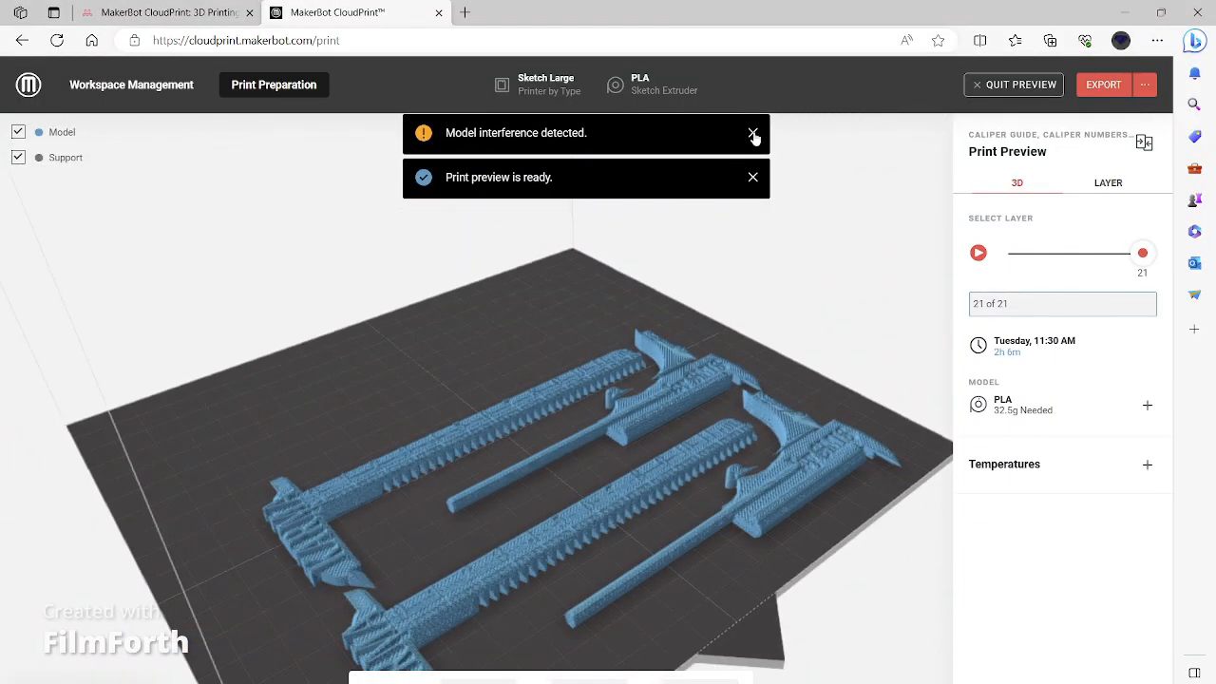
pyautogui.click(753, 134)
pyautogui.scroll(5, 827, 570)
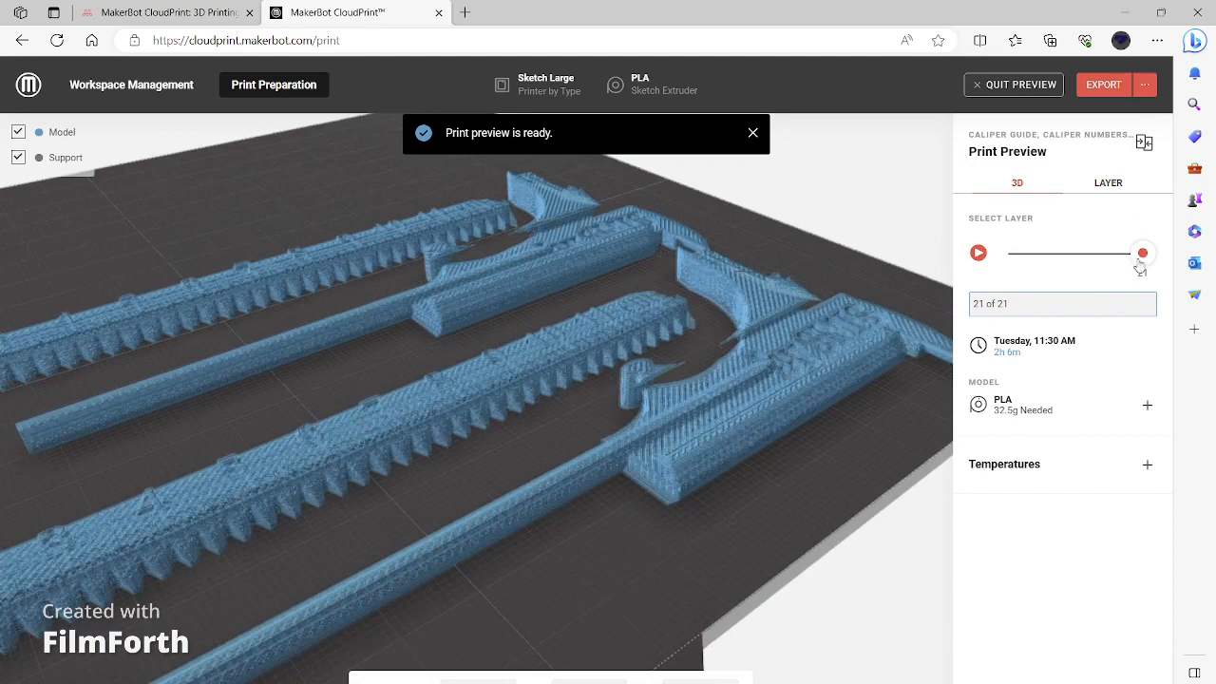
# Lower the print preview to layer 0, check the slider part's outline, and raise it to layer 1
pyautogui.moveTo(1140, 266); pyautogui.dragTo(1008, 261)
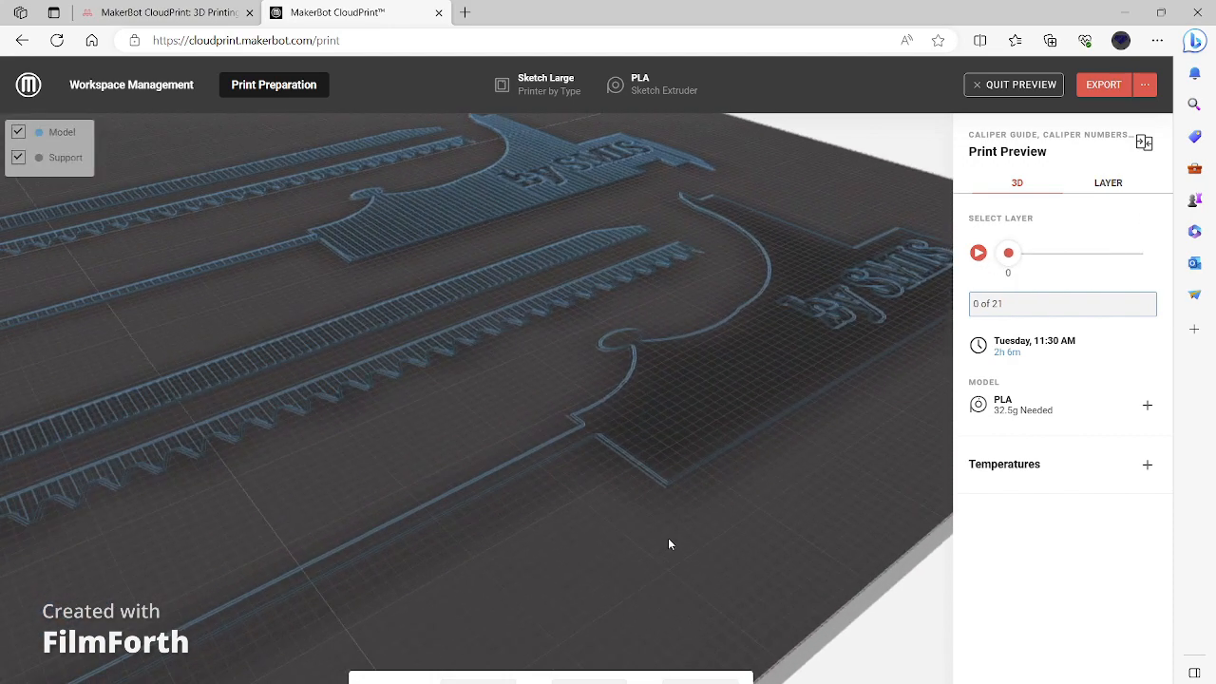
pyautogui.moveTo(669, 543); pyautogui.dragTo(597, 440)
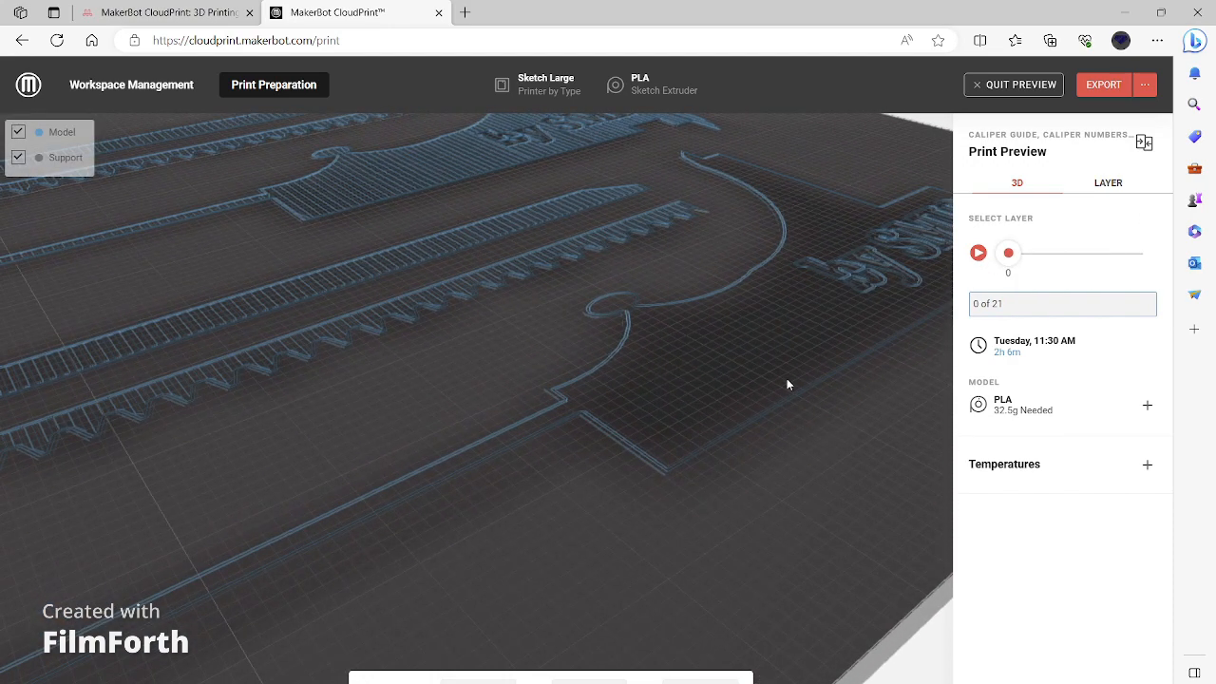
pyautogui.moveTo(1008, 253); pyautogui.dragTo(1015, 257)
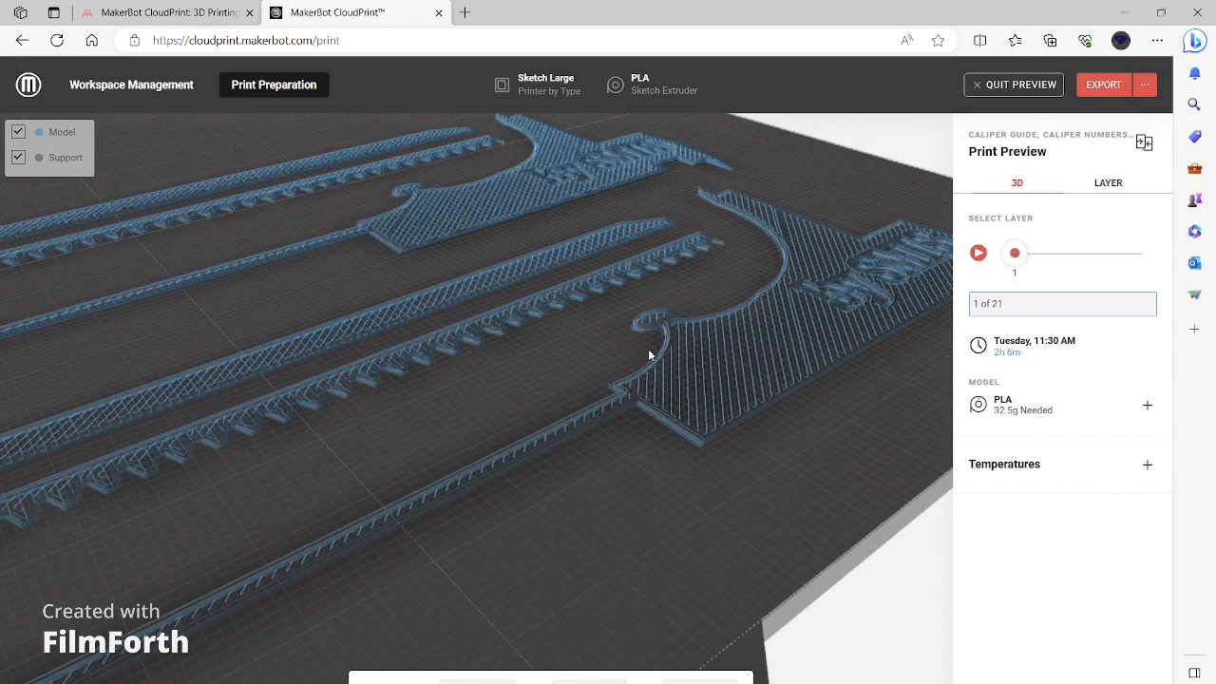
# Examine layer 1 of the caliper parts from the build plate's level and from above
pyautogui.scroll(-3, 650, 355)
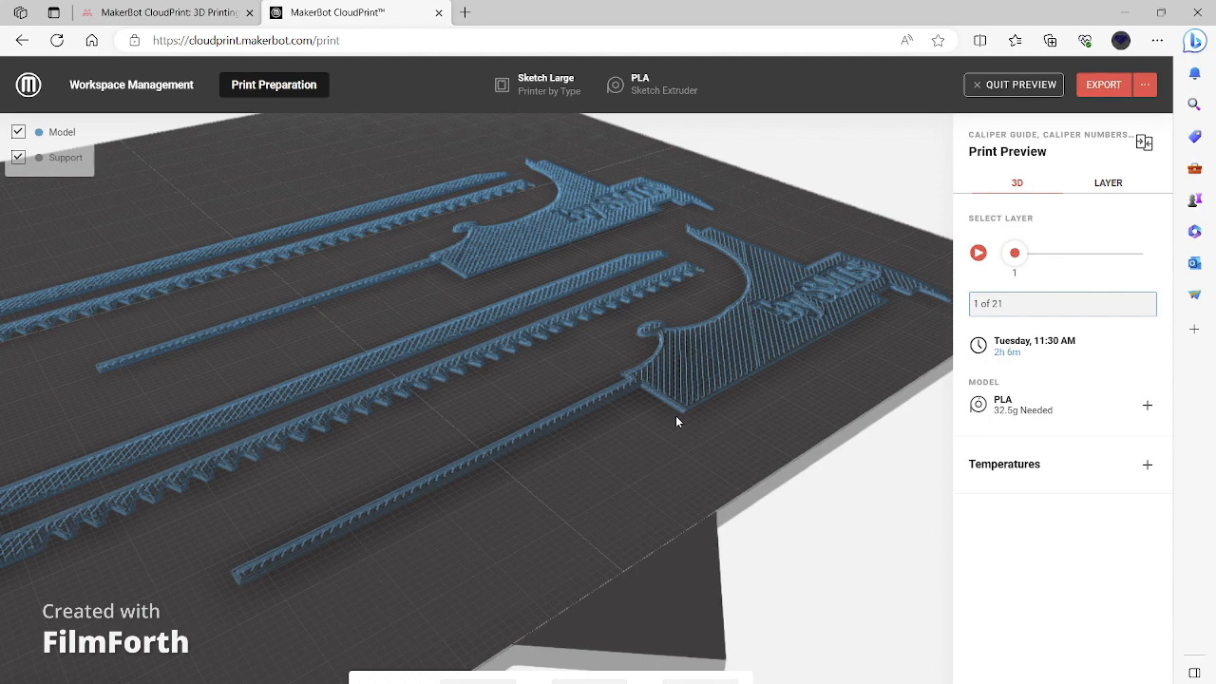
pyautogui.moveTo(676, 415); pyautogui.dragTo(697, 439)
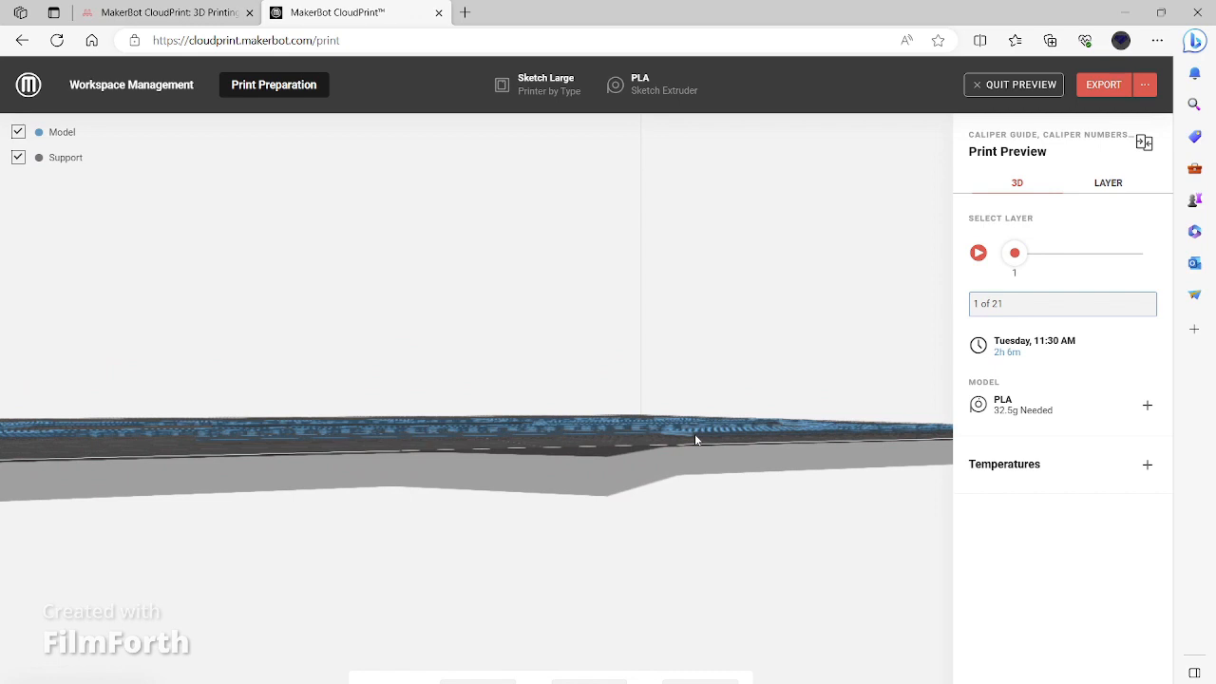
pyautogui.moveTo(628, 425); pyautogui.dragTo(636, 456)
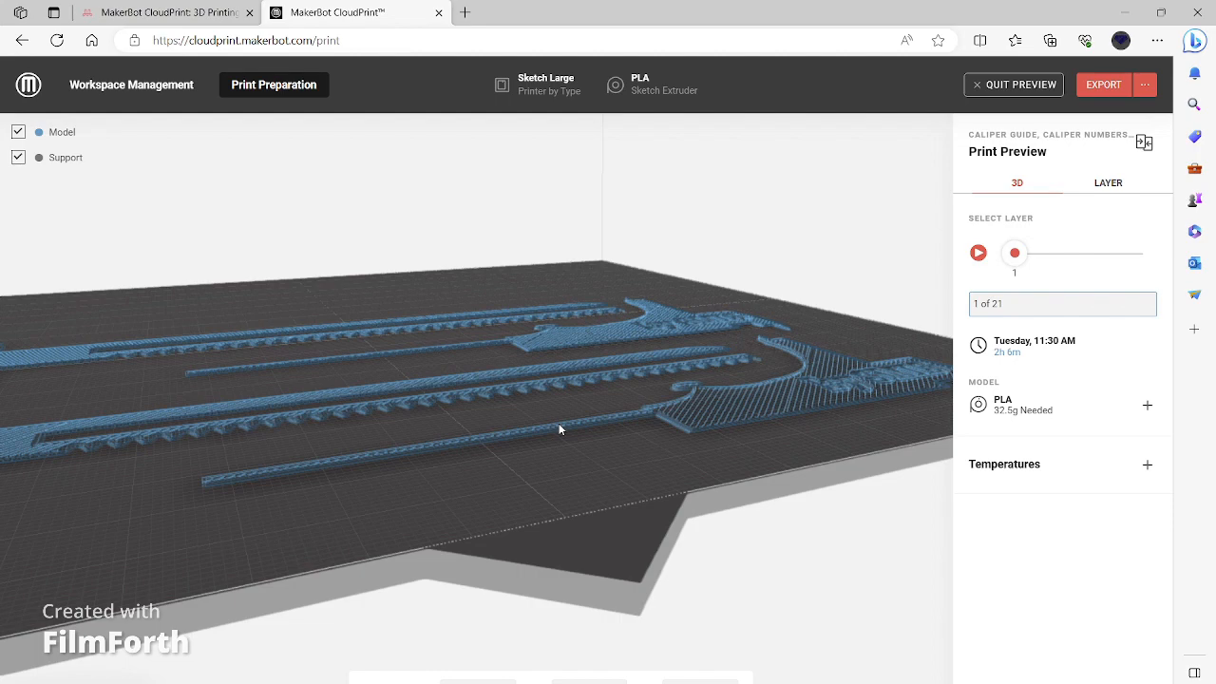
pyautogui.moveTo(560, 430); pyautogui.dragTo(573, 443)
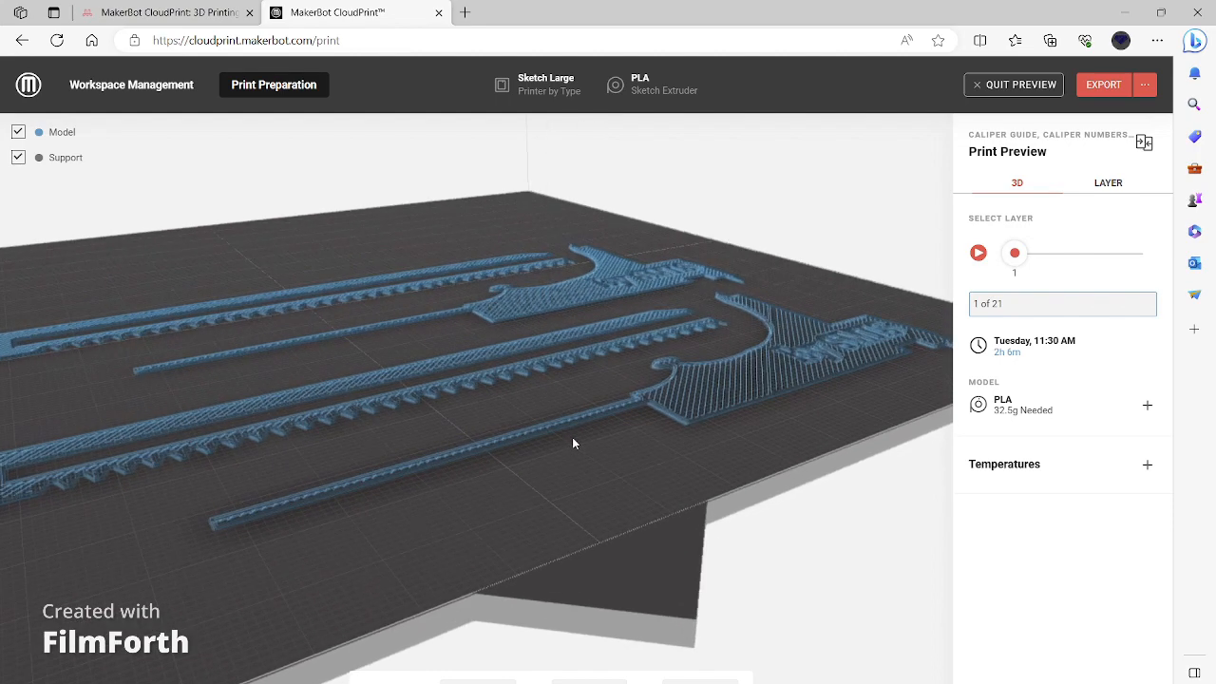
pyautogui.scroll(3, 573, 443)
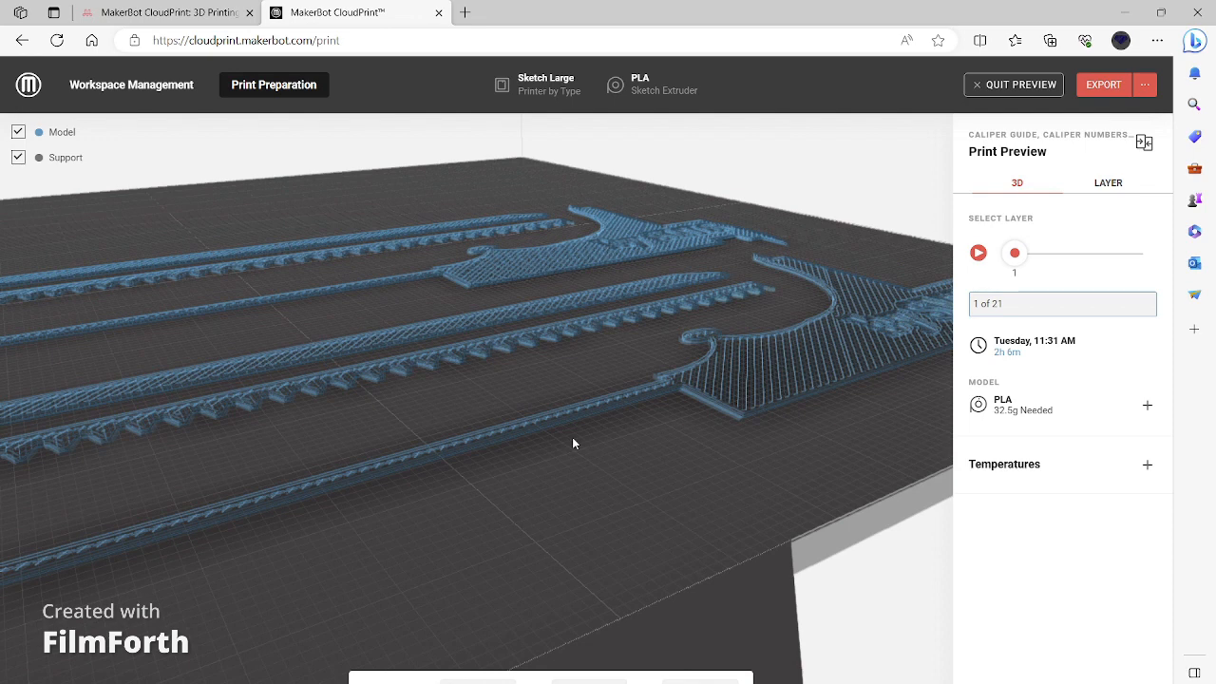
pyautogui.scroll(-3, 572, 437)
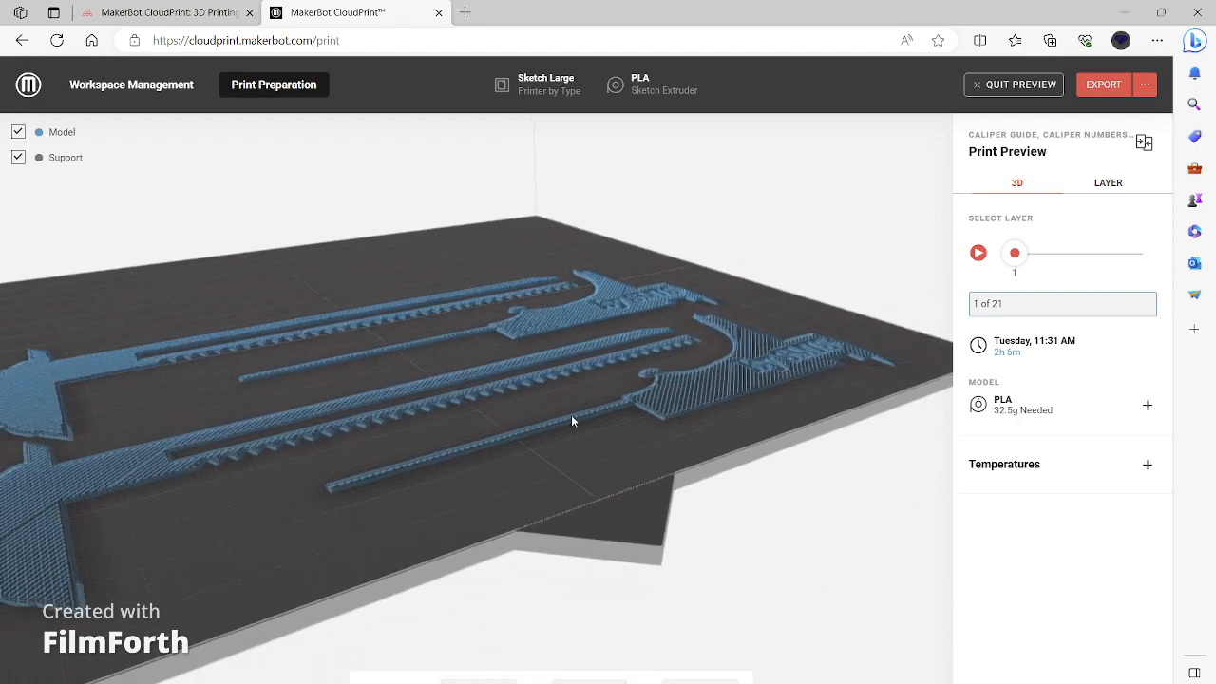
pyautogui.moveTo(573, 421); pyautogui.dragTo(527, 499)
pyautogui.scroll(-5, 528, 499)
pyautogui.scroll(4, 641, 152)
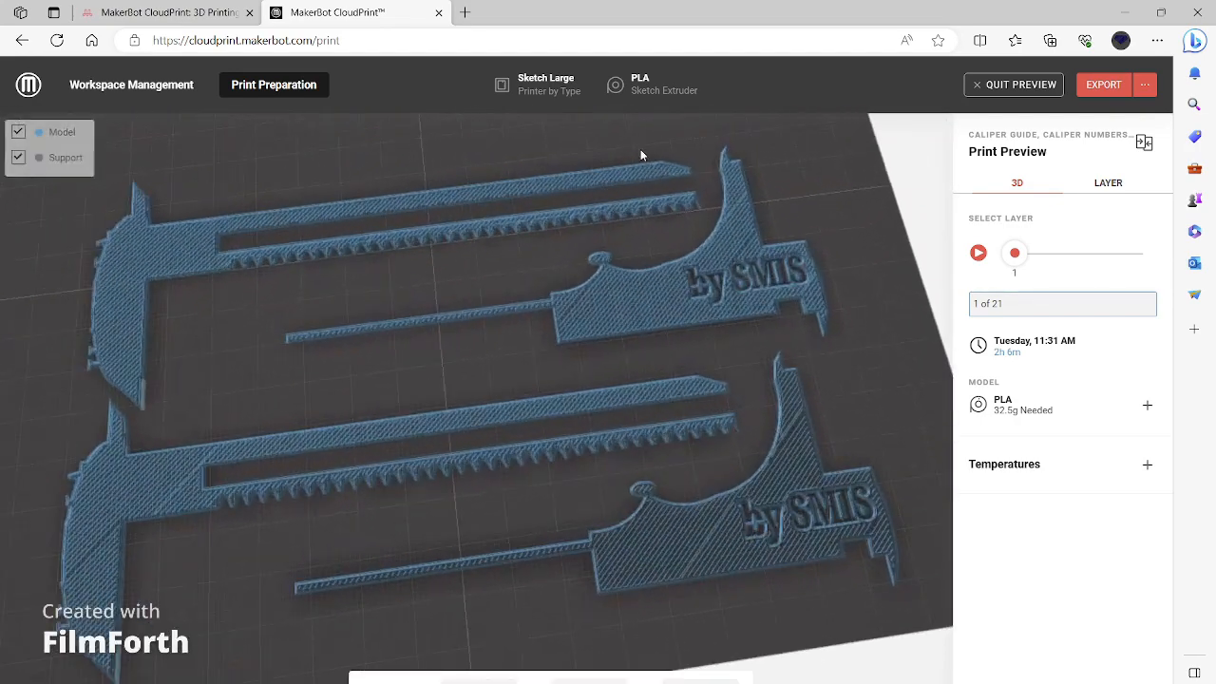
# Quit the print preview and move the rear ruler and slider models farther toward the back of the build plate
pyautogui.click(1017, 84)
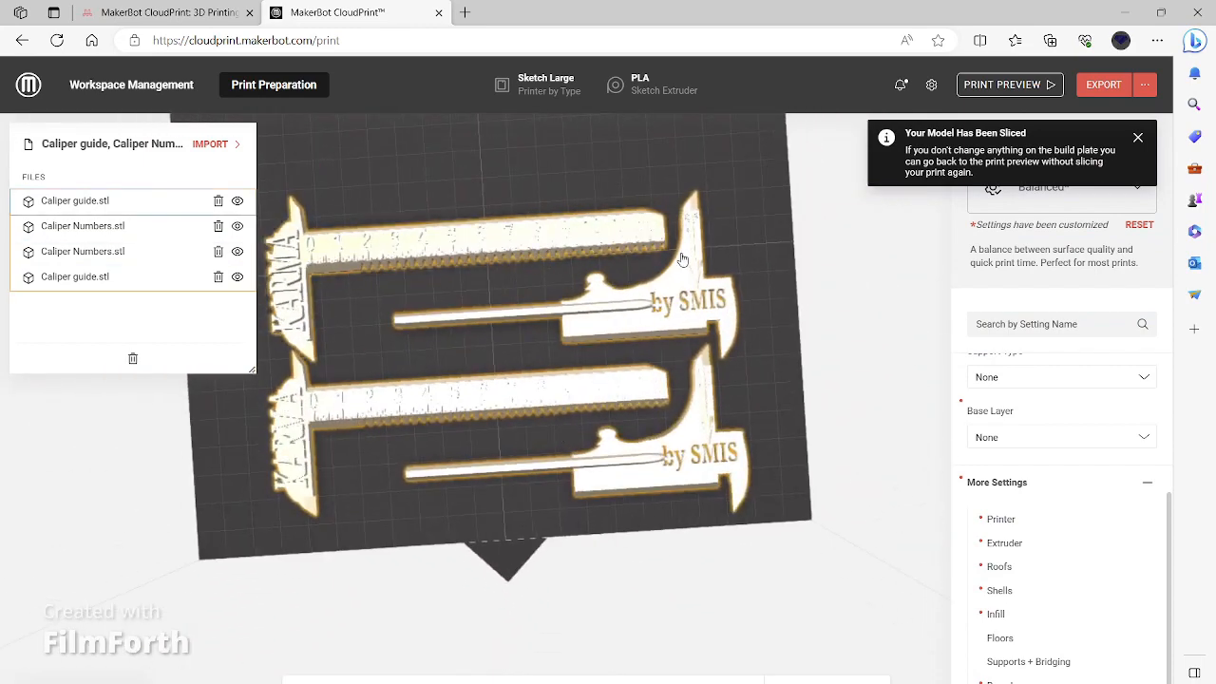
pyautogui.scroll(-4, 673, 343)
pyautogui.scroll(4, 550, 178)
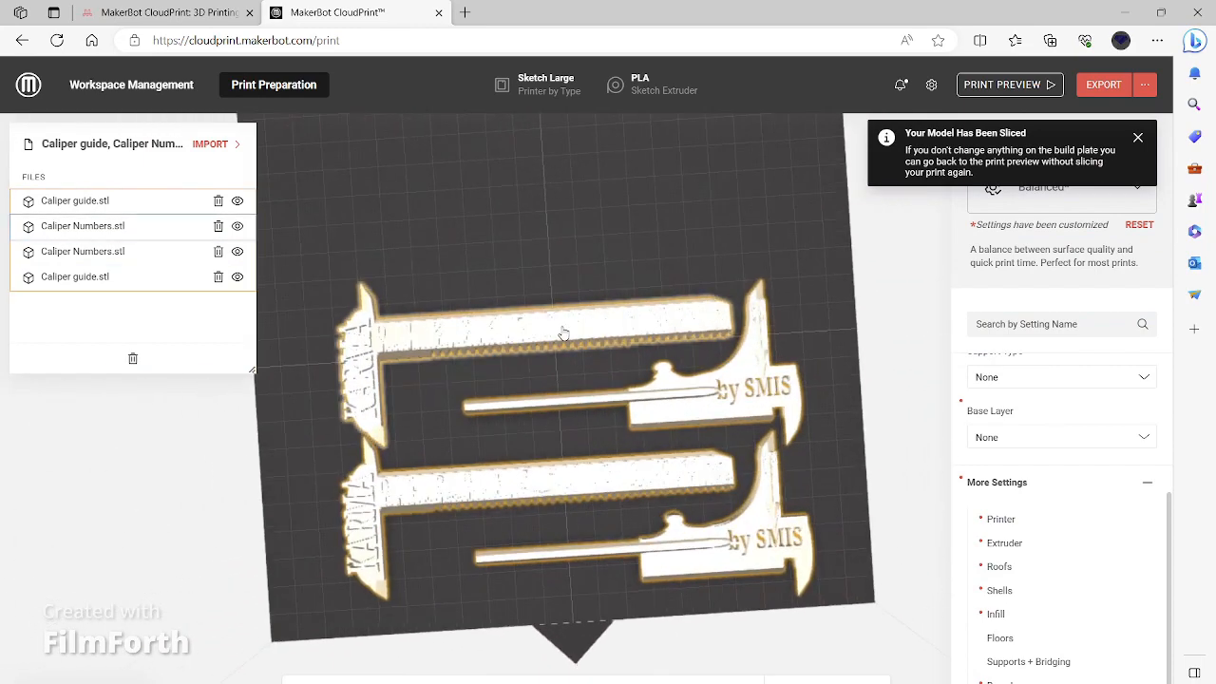
pyautogui.moveTo(563, 332); pyautogui.dragTo(532, 159)
pyautogui.scroll(-3, 692, 395)
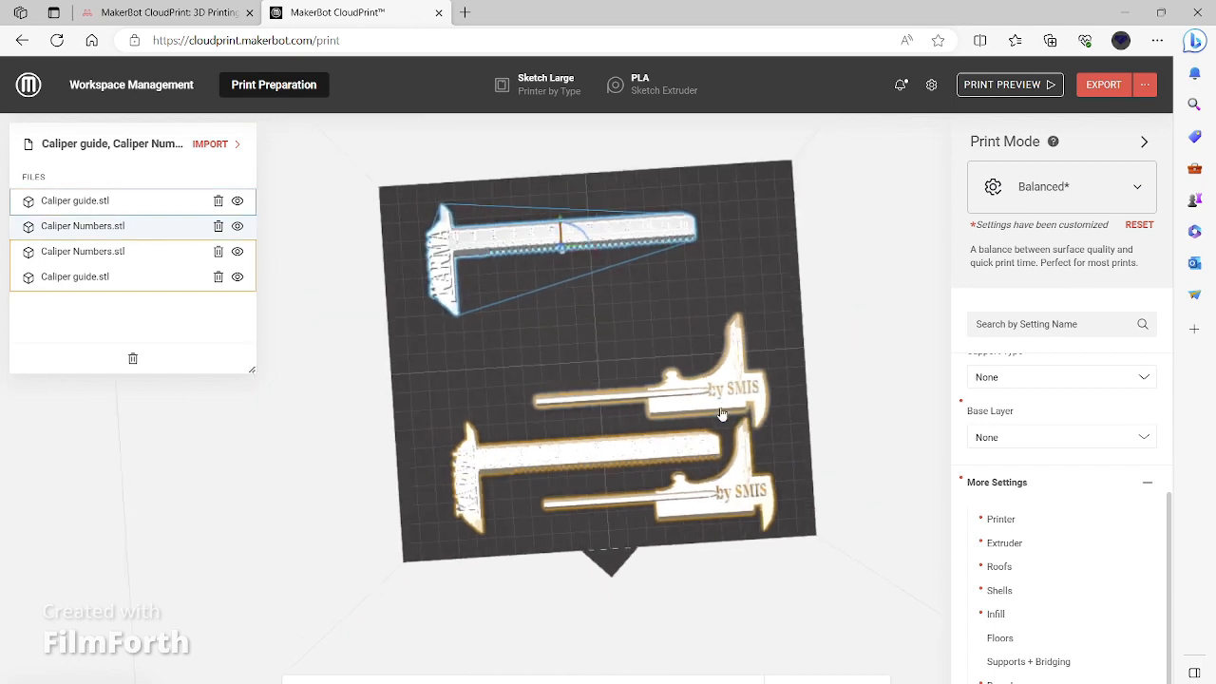
pyautogui.moveTo(722, 414); pyautogui.dragTo(733, 321)
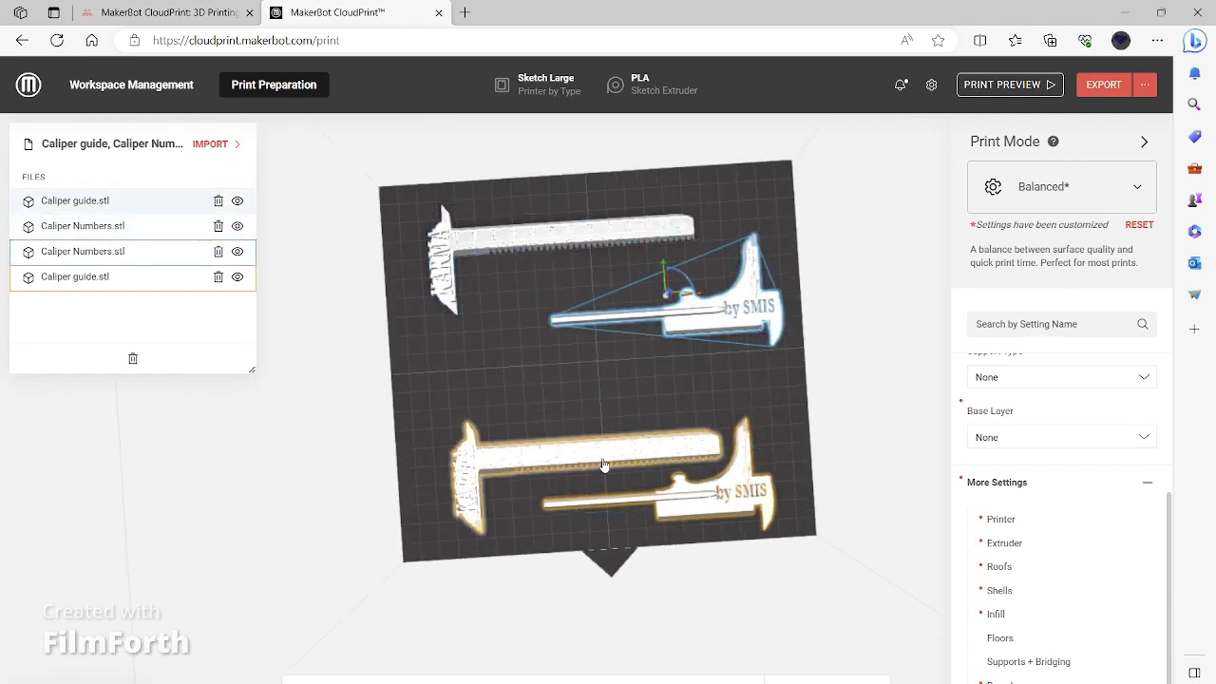
# Move the front ruler model to mid-plate and shift the front slider slightly backward, leaving clear gaps, and deselect everything
pyautogui.moveTo(603, 465); pyautogui.dragTo(574, 408)
pyautogui.click(746, 505)
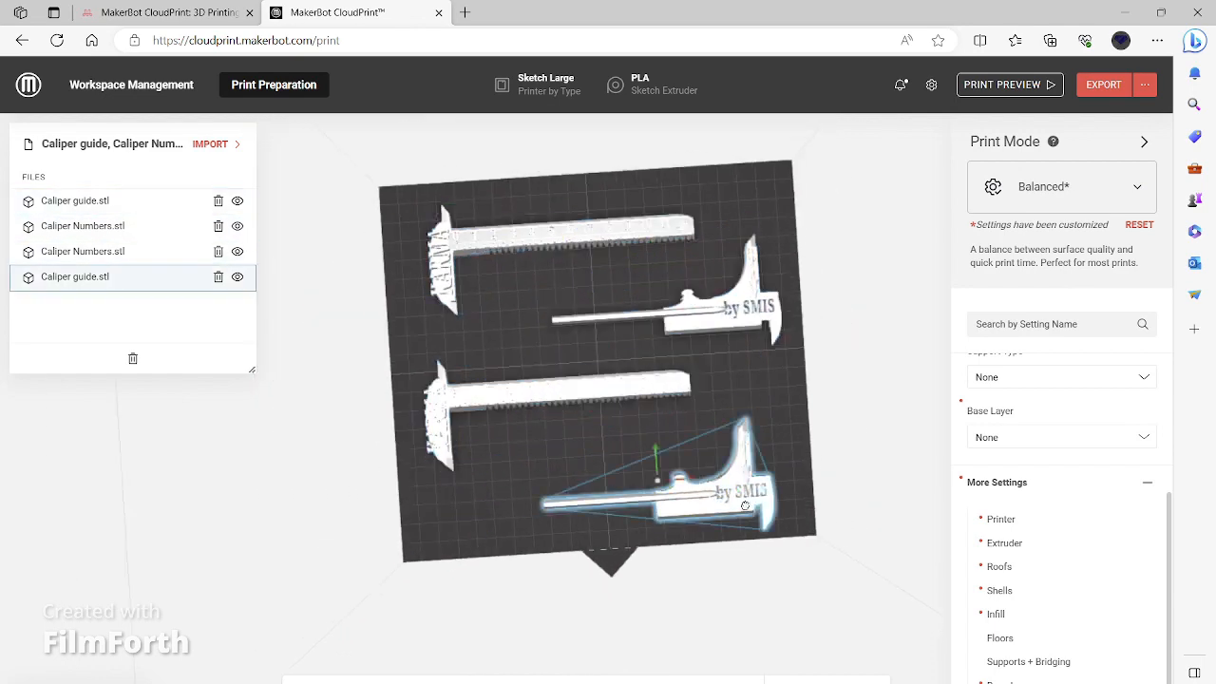
pyautogui.moveTo(746, 505); pyautogui.dragTo(762, 483)
pyautogui.click(586, 511)
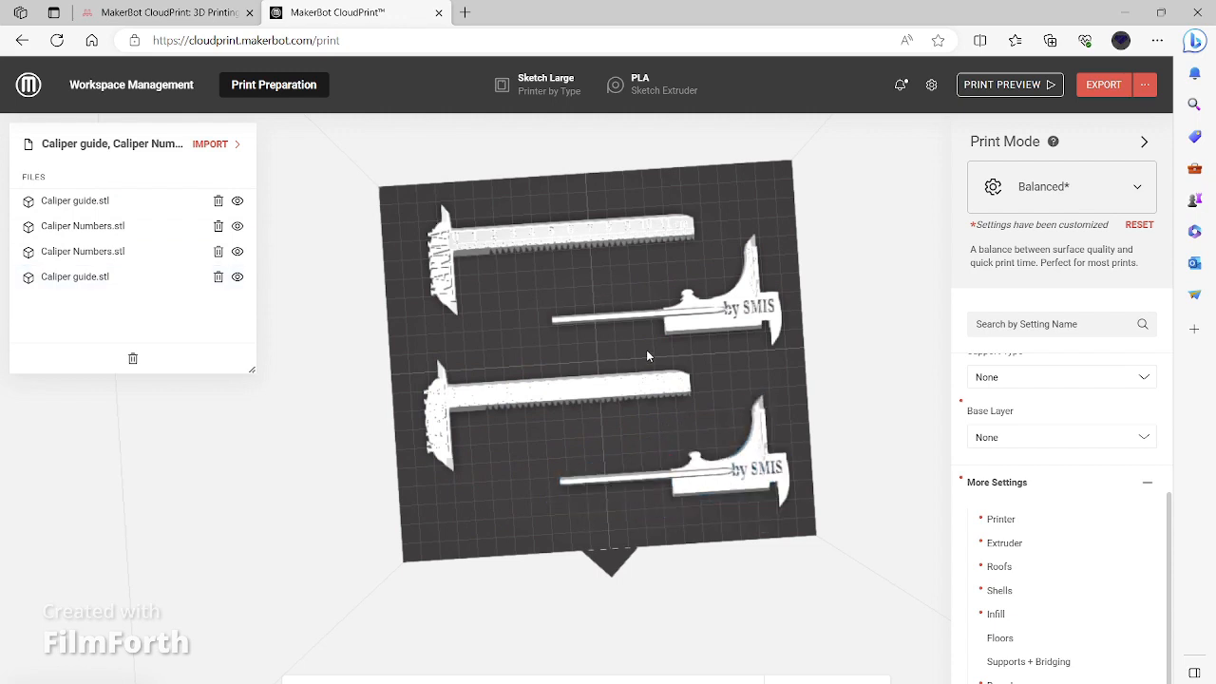
# Set the base layer to Raft and generate a print preview of the spread-out caliper layout
pyautogui.moveTo(728, 376); pyautogui.dragTo(739, 350, button='right')
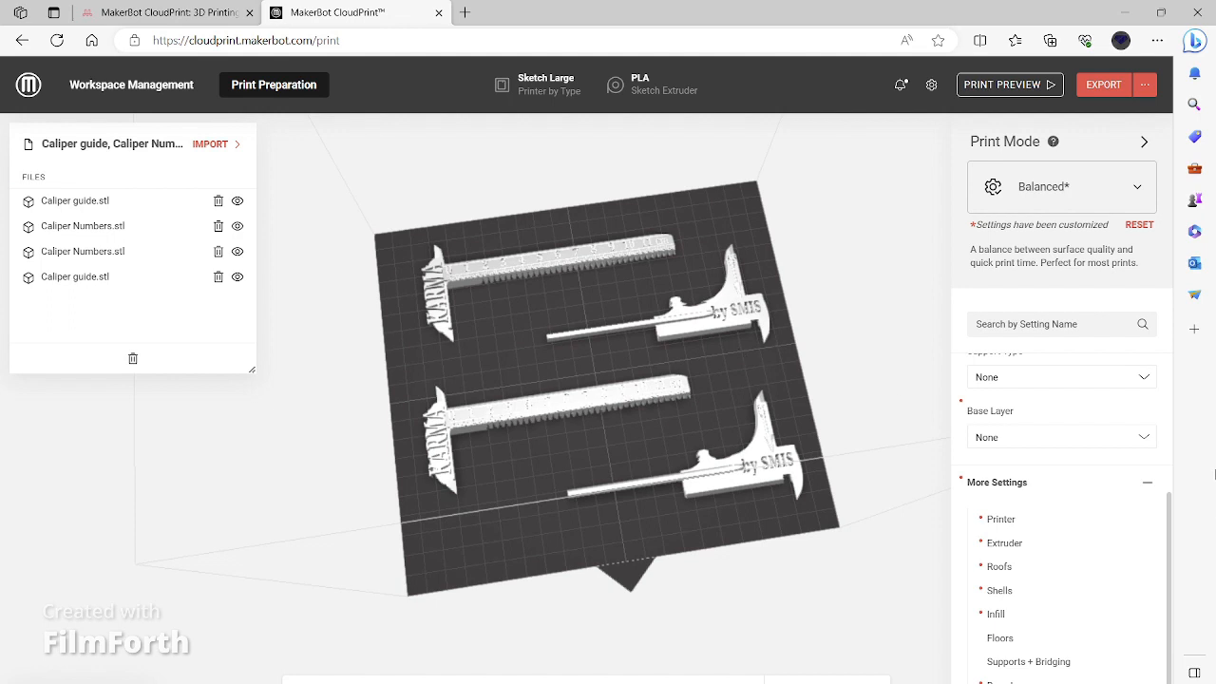
pyautogui.click(1143, 439)
pyautogui.click(1055, 488)
pyautogui.click(1003, 85)
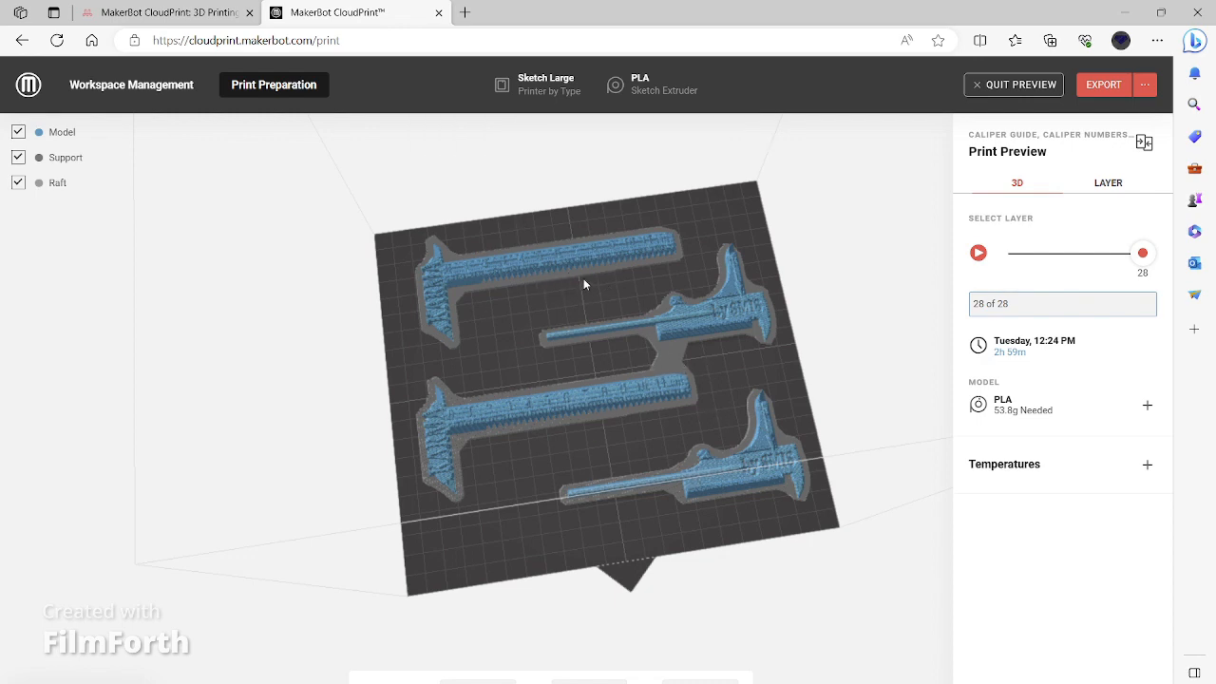
# Quit the print preview and review the base layer and support type options in the quick settings
pyautogui.click(998, 92)
pyautogui.click(1105, 445)
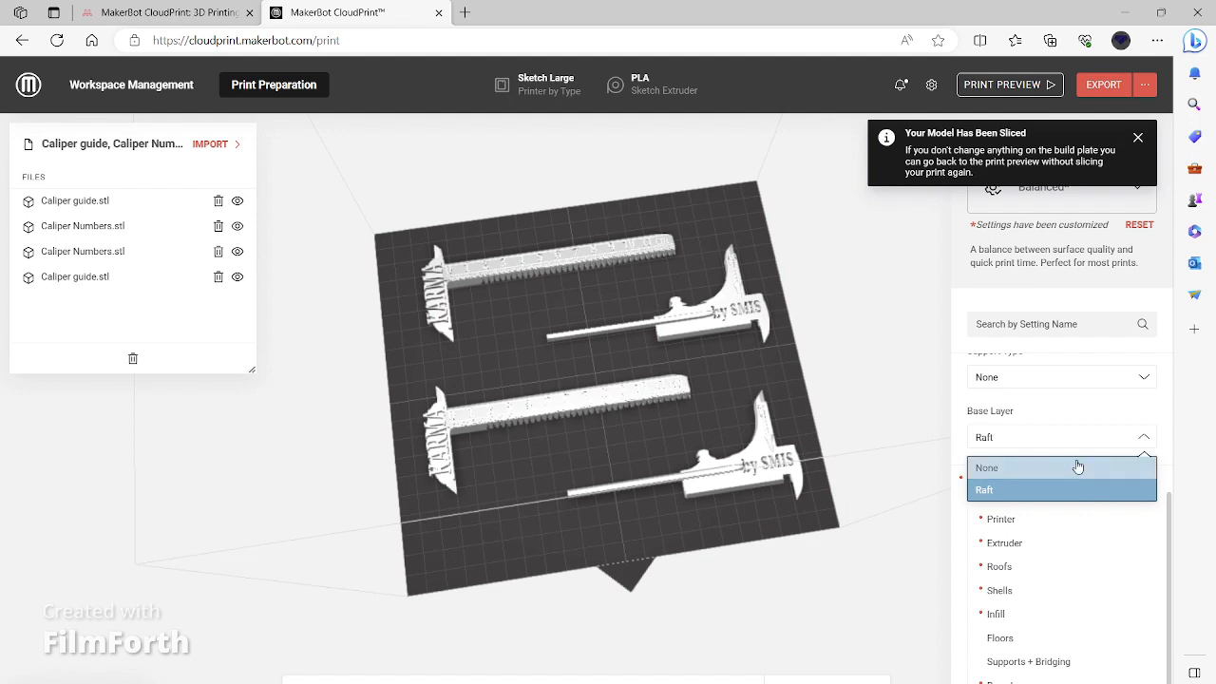
pyautogui.scroll(3, 1100, 416)
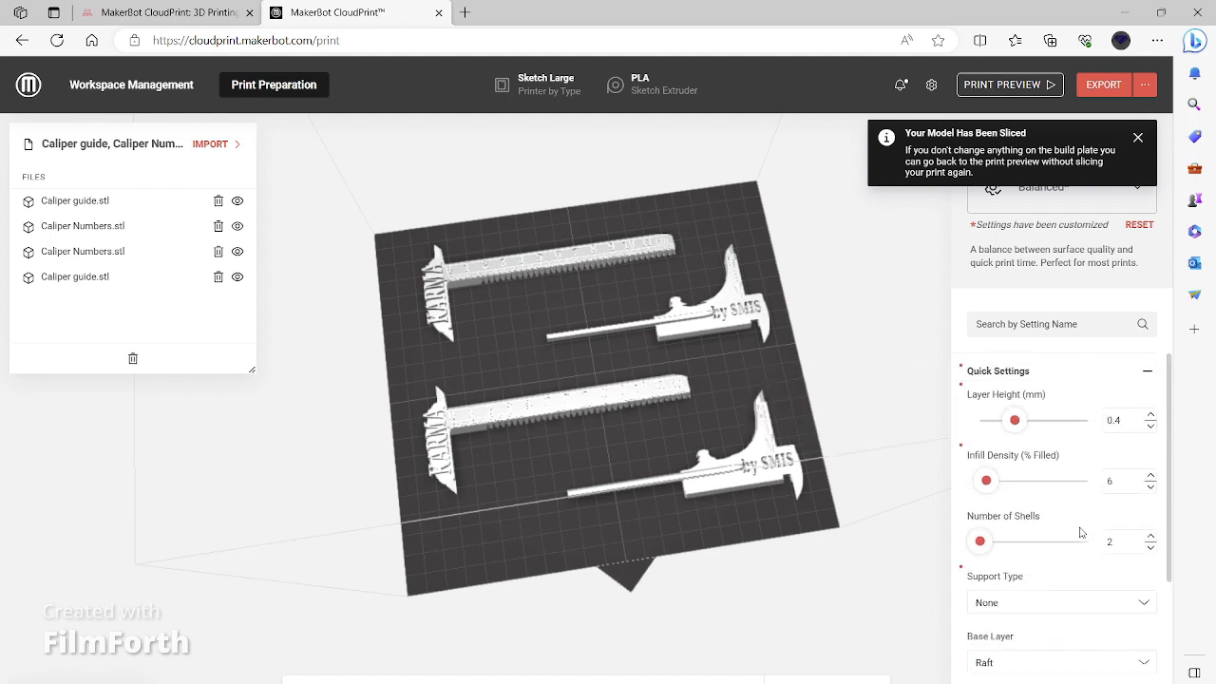
pyautogui.click(1083, 607)
pyautogui.click(1089, 607)
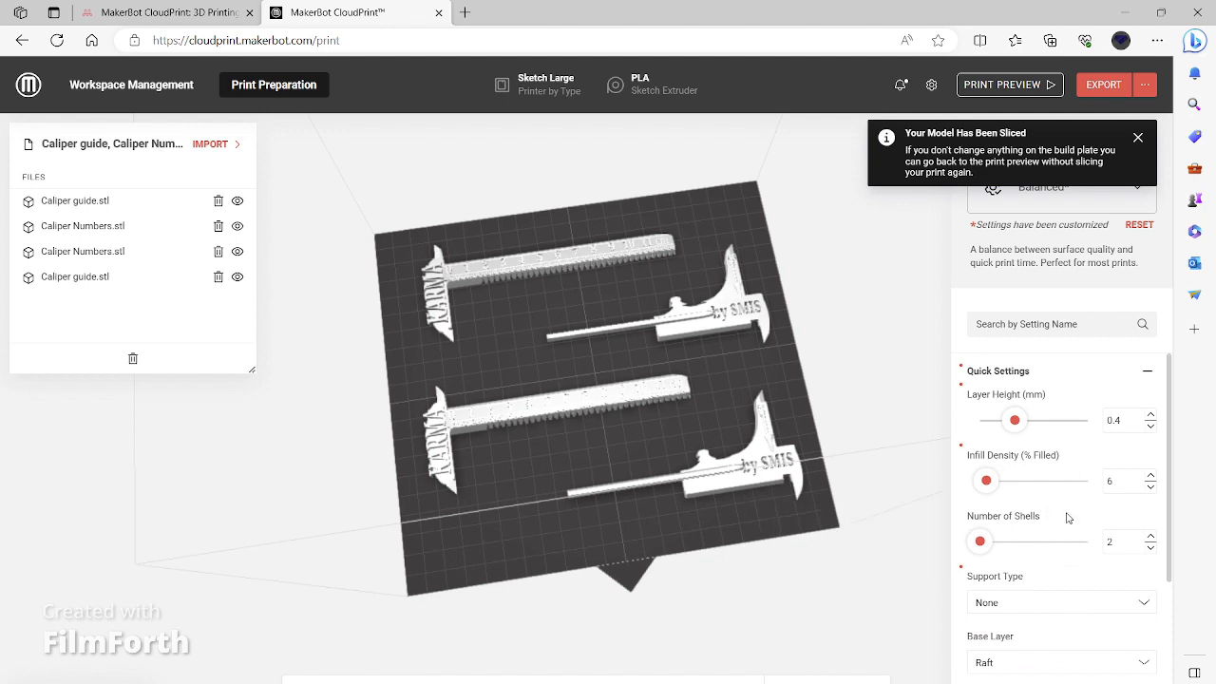
pyautogui.scroll(-2, 1068, 489)
pyautogui.scroll(-1, 1068, 489)
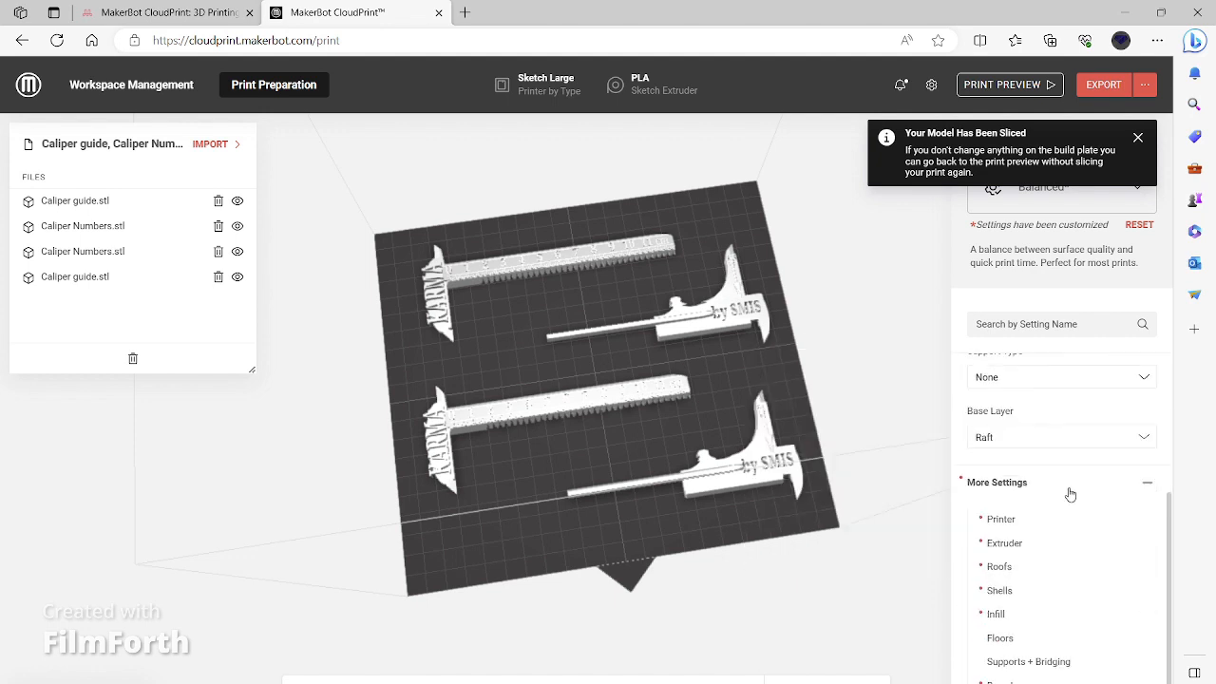
# Review the advanced Supports + Bridging, Floors and Infill settings, including the support type options
pyautogui.click(1045, 665)
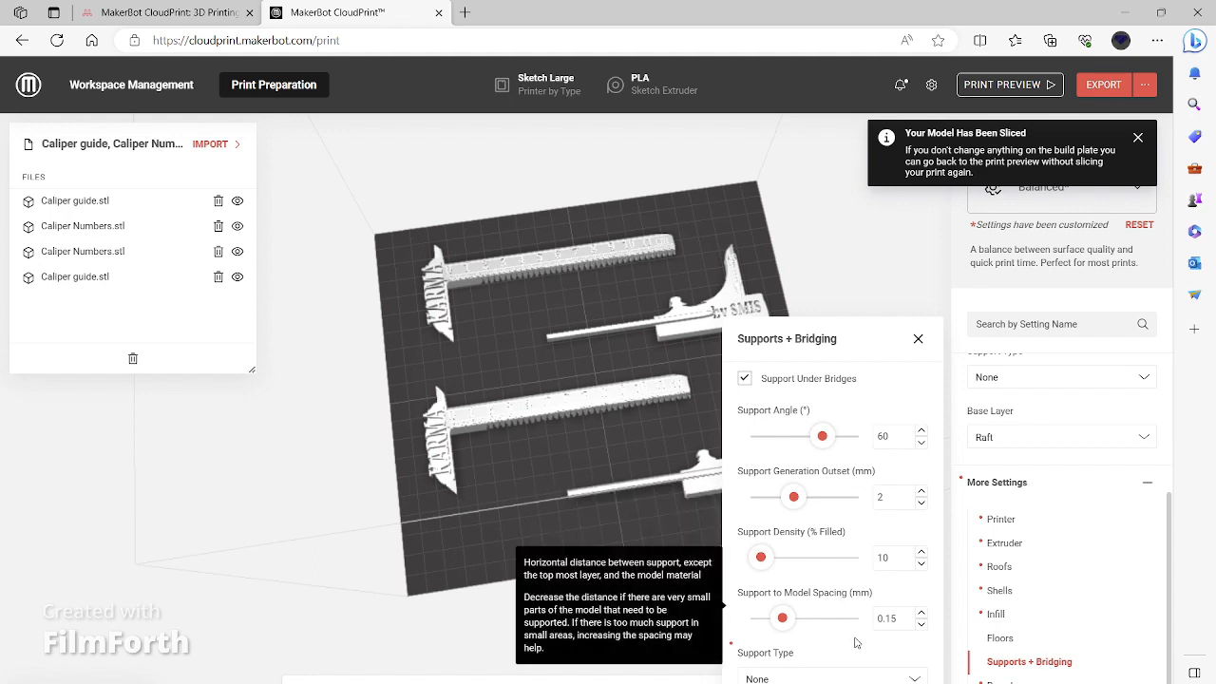
pyautogui.click(870, 678)
pyautogui.click(870, 678)
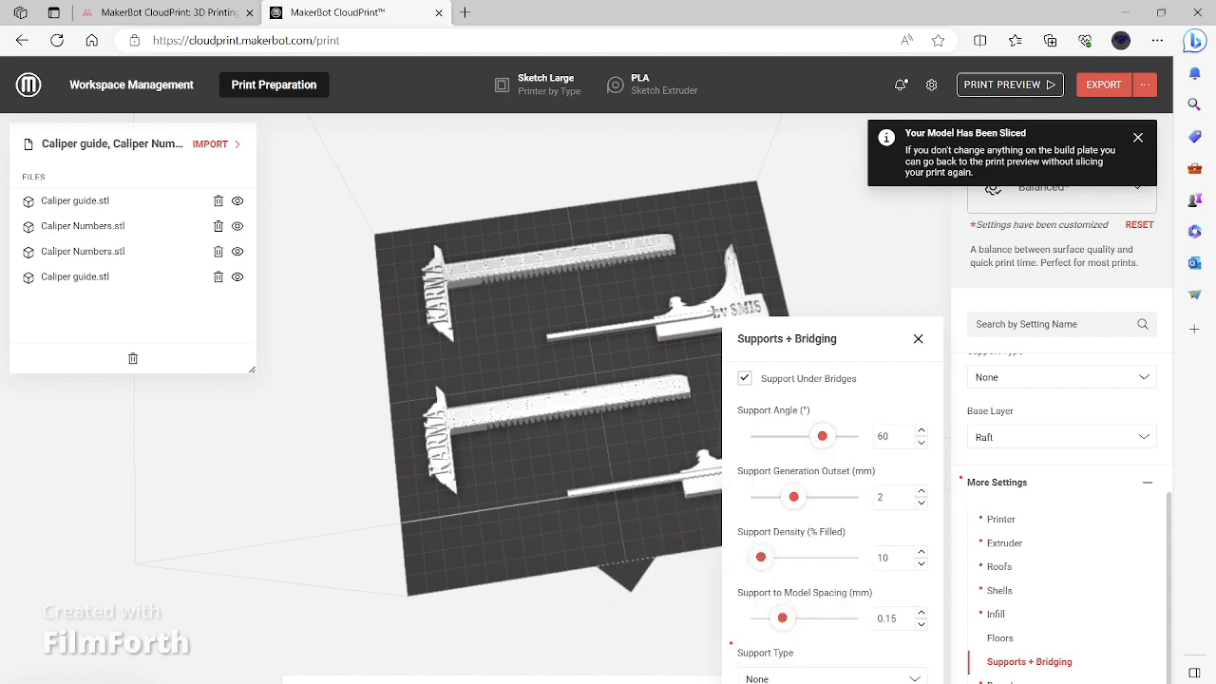
pyautogui.click(1013, 641)
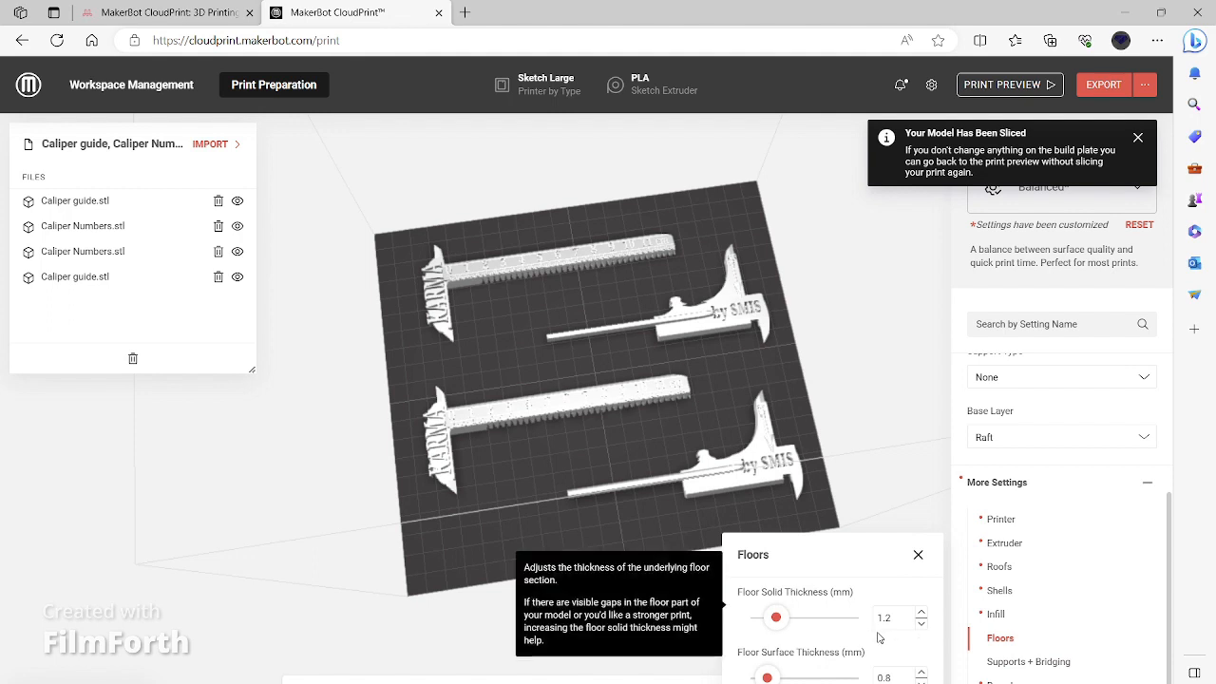
pyautogui.click(1022, 622)
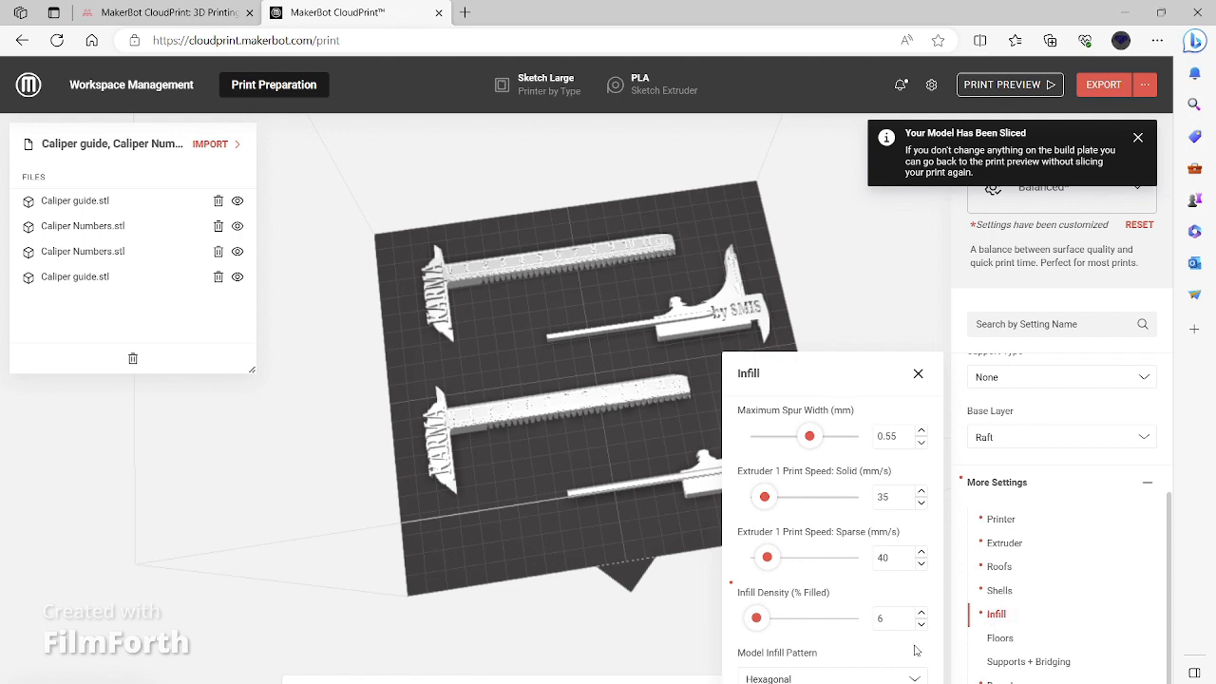
pyautogui.click(988, 615)
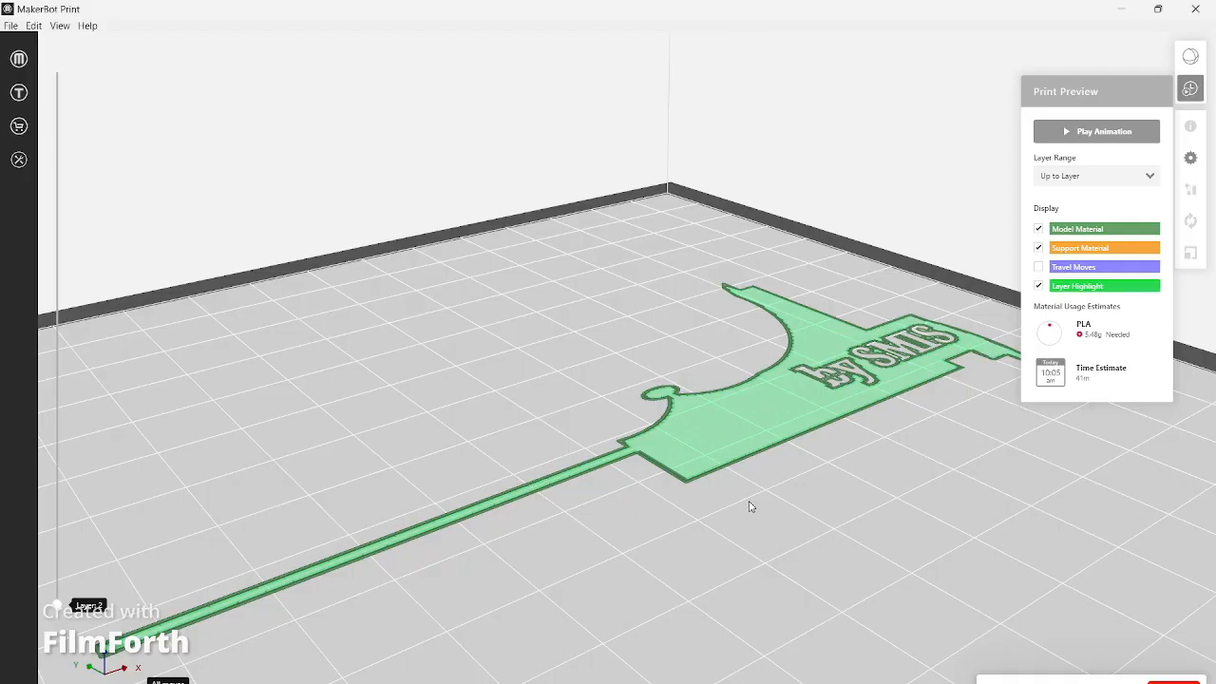
# Switch to MakerBot Print, view the list of available printers, and close it
pyautogui.scroll(-3, 752, 507)
pyautogui.click(1110, 678)
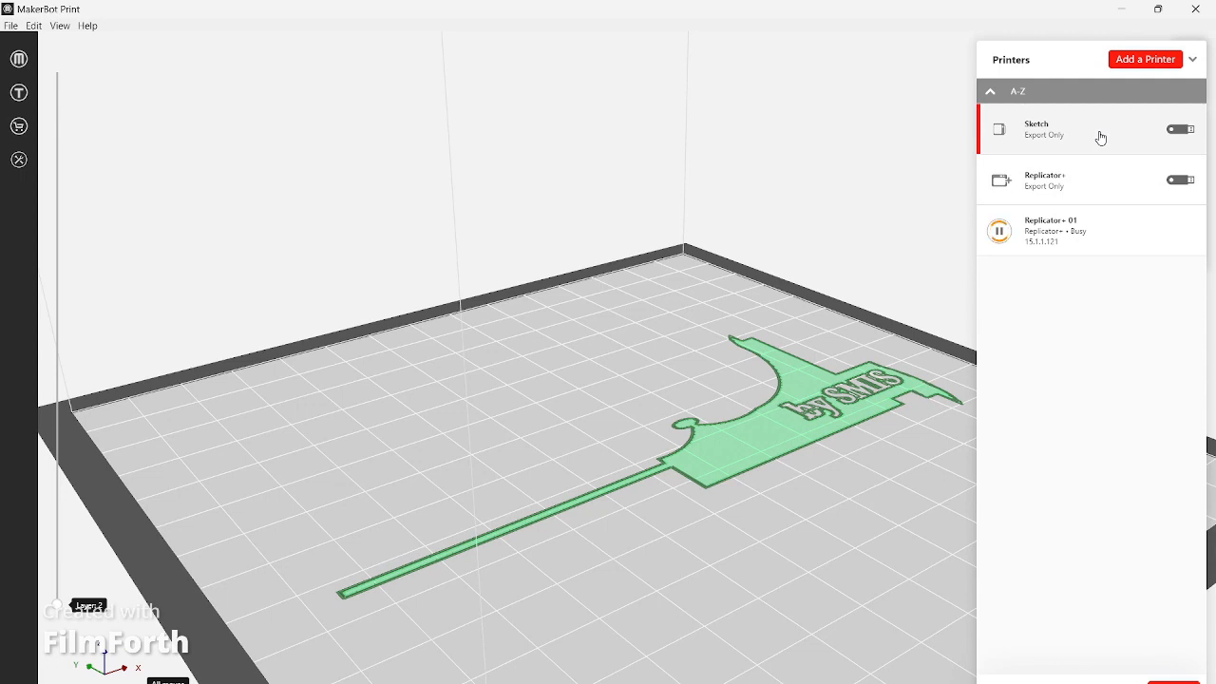
pyautogui.click(874, 525)
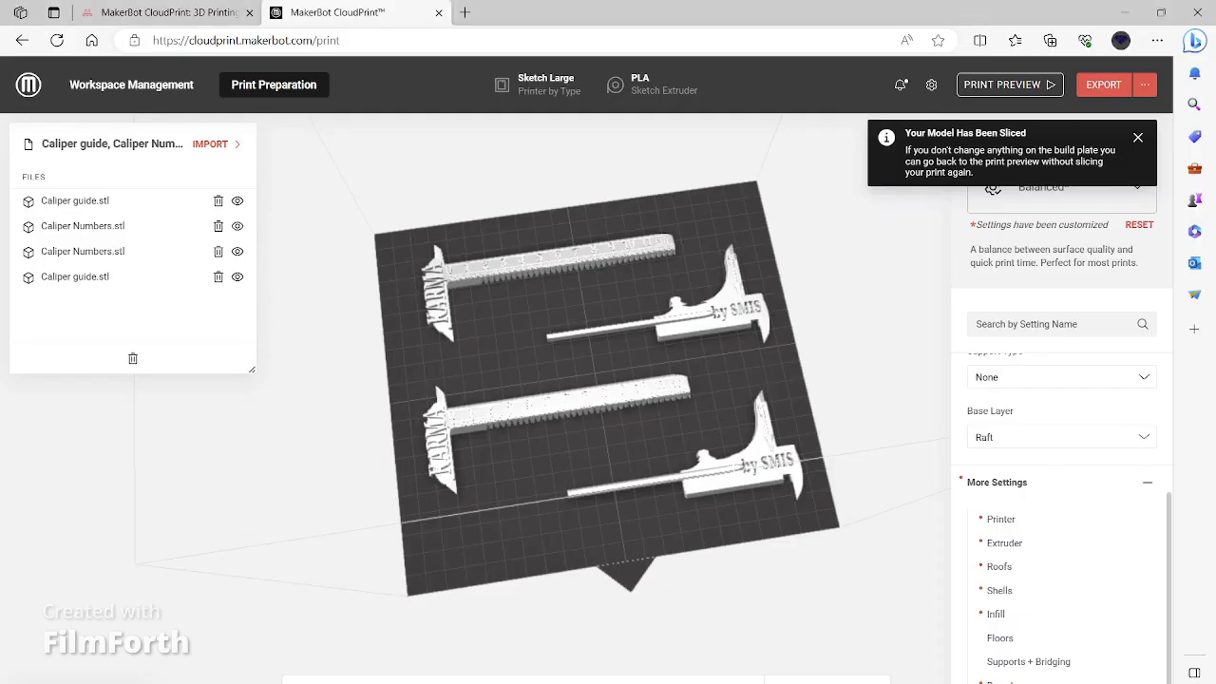
# Switch back to MakerBot CloudPrint and review the advanced Printer settings for platform temperature and travel speed
pyautogui.click(1002, 519)
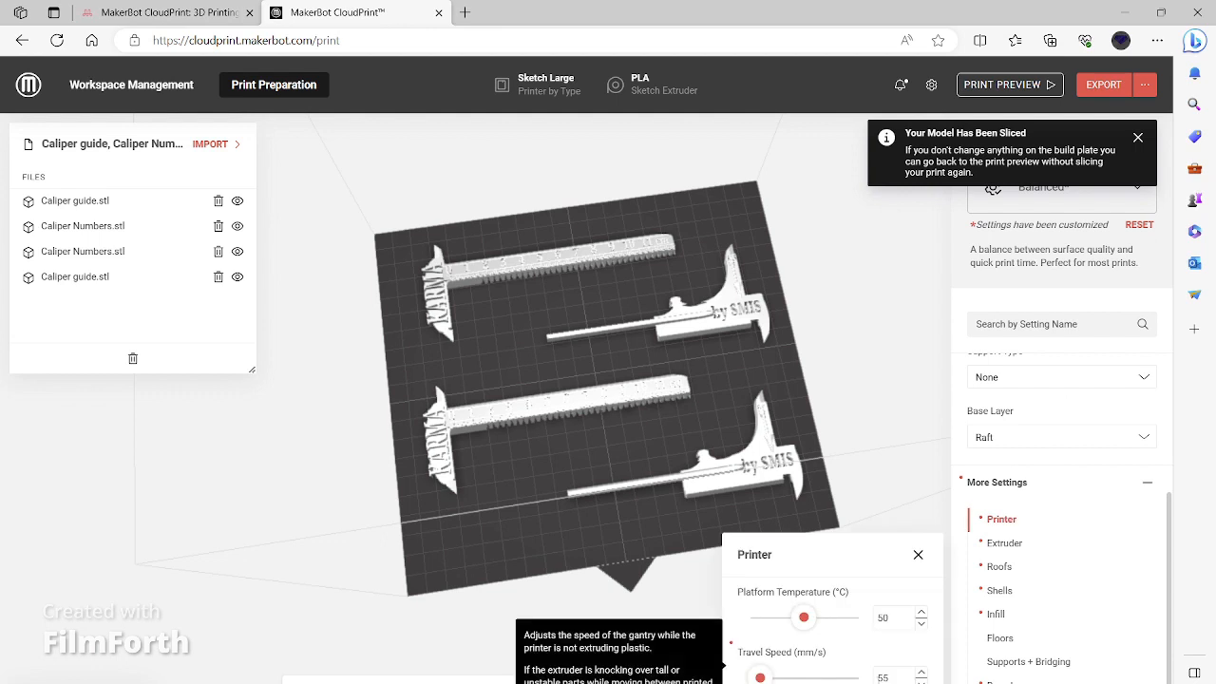
pyautogui.doubleClick(883, 677)
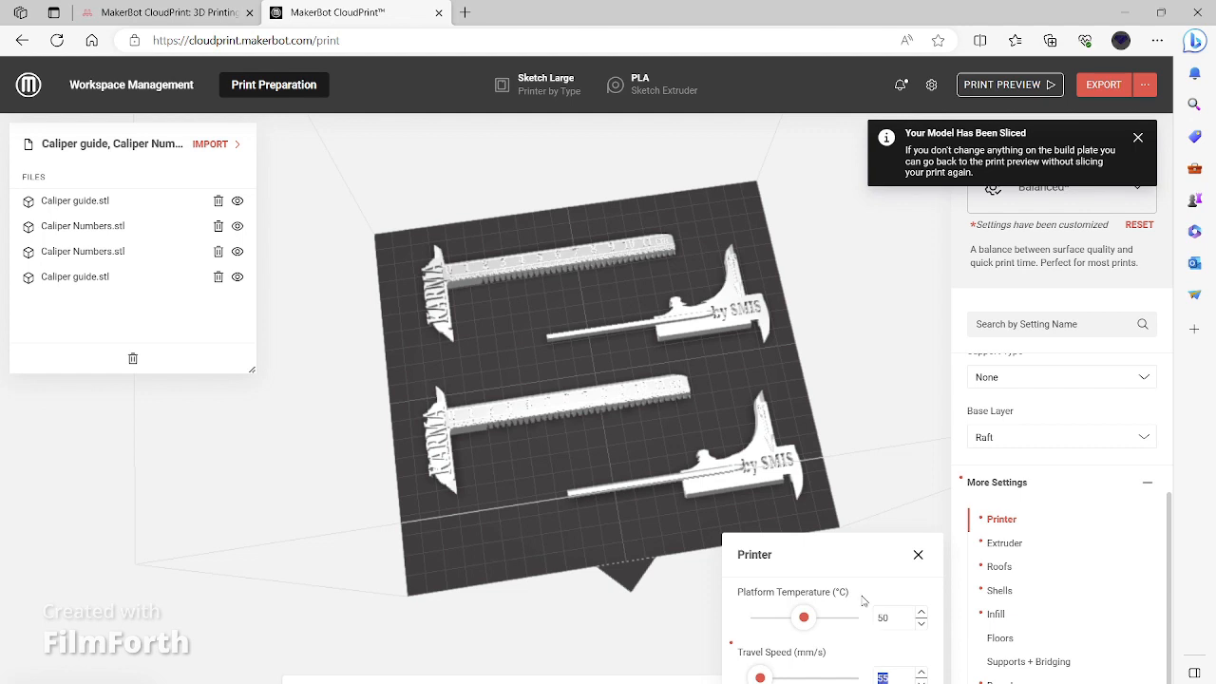
pyautogui.click(851, 567)
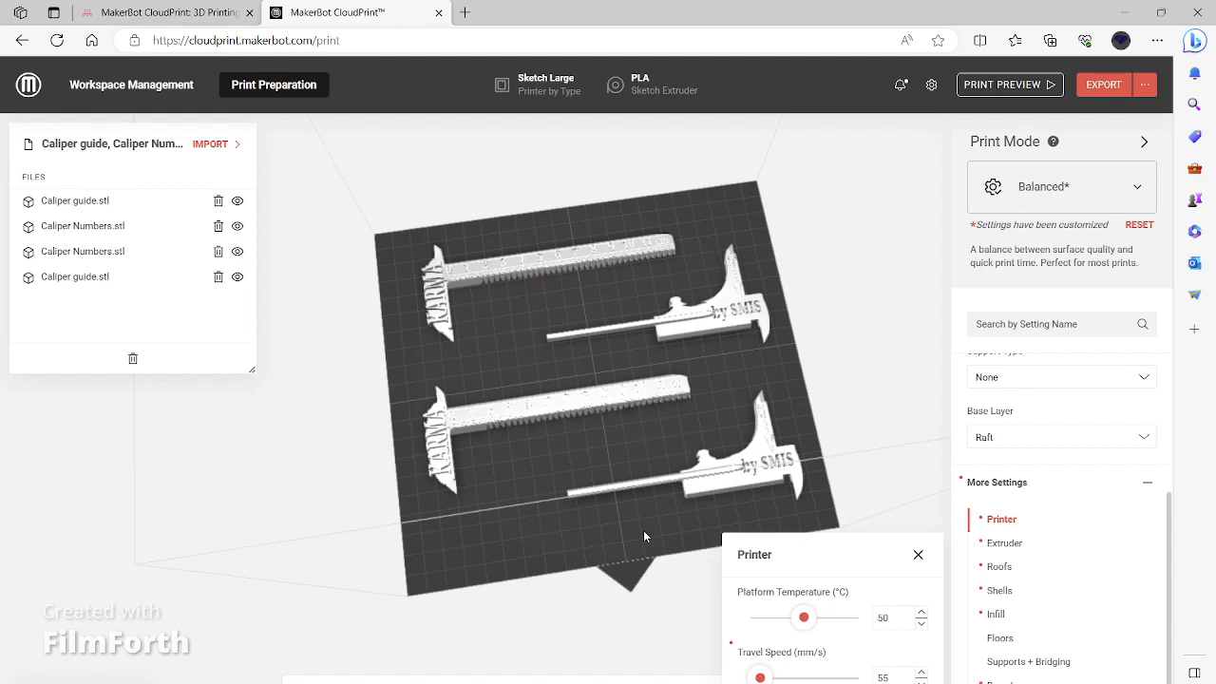
# Set the Base Layer to None for the caliper print and close the advanced Printer settings
pyautogui.click(1029, 439)
pyautogui.click(1026, 479)
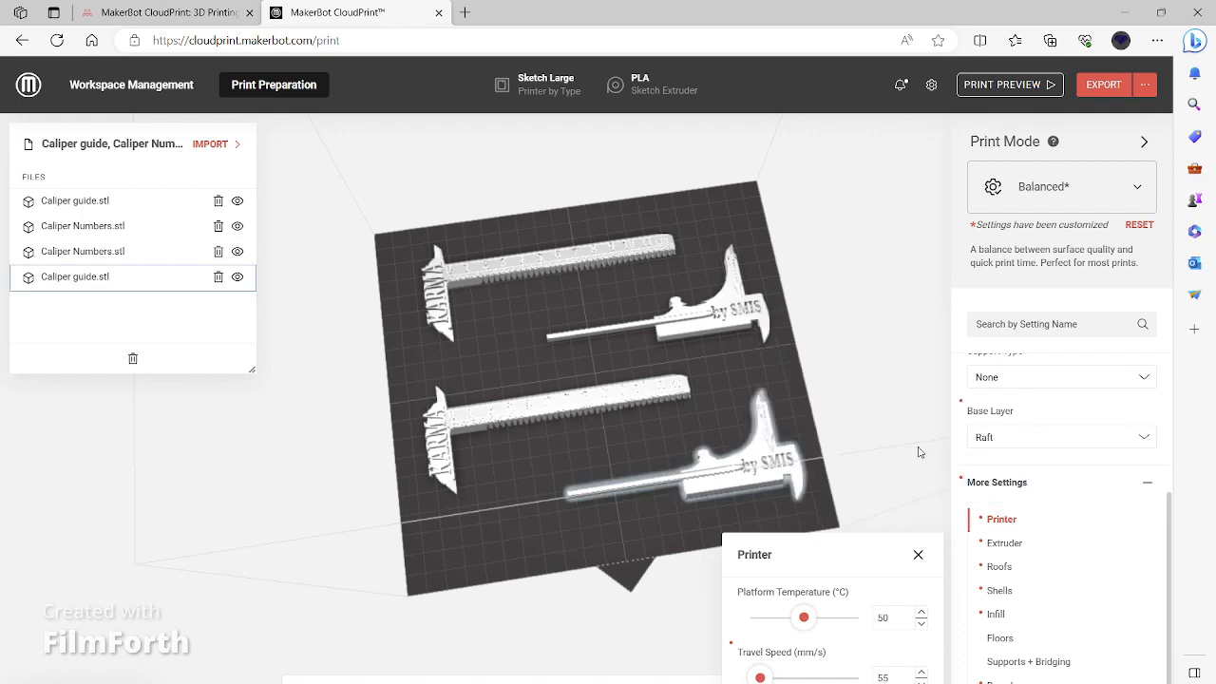
pyautogui.click(1015, 443)
pyautogui.click(1011, 471)
pyautogui.scroll(3, 637, 462)
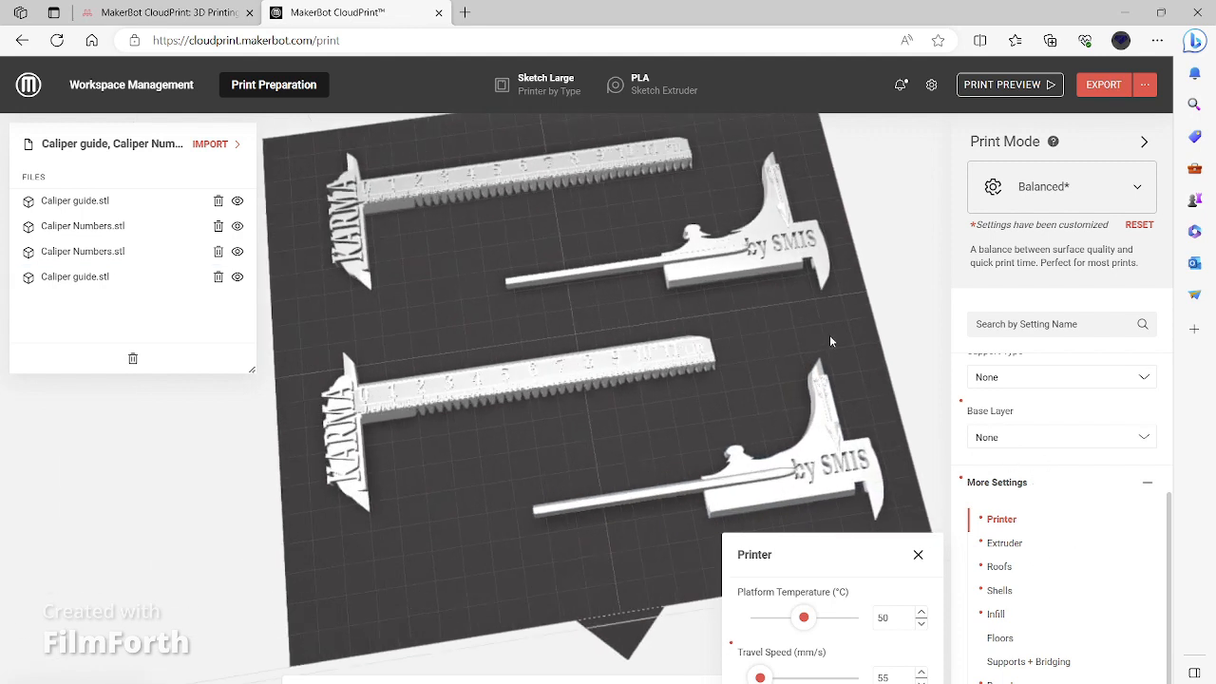
pyautogui.click(917, 555)
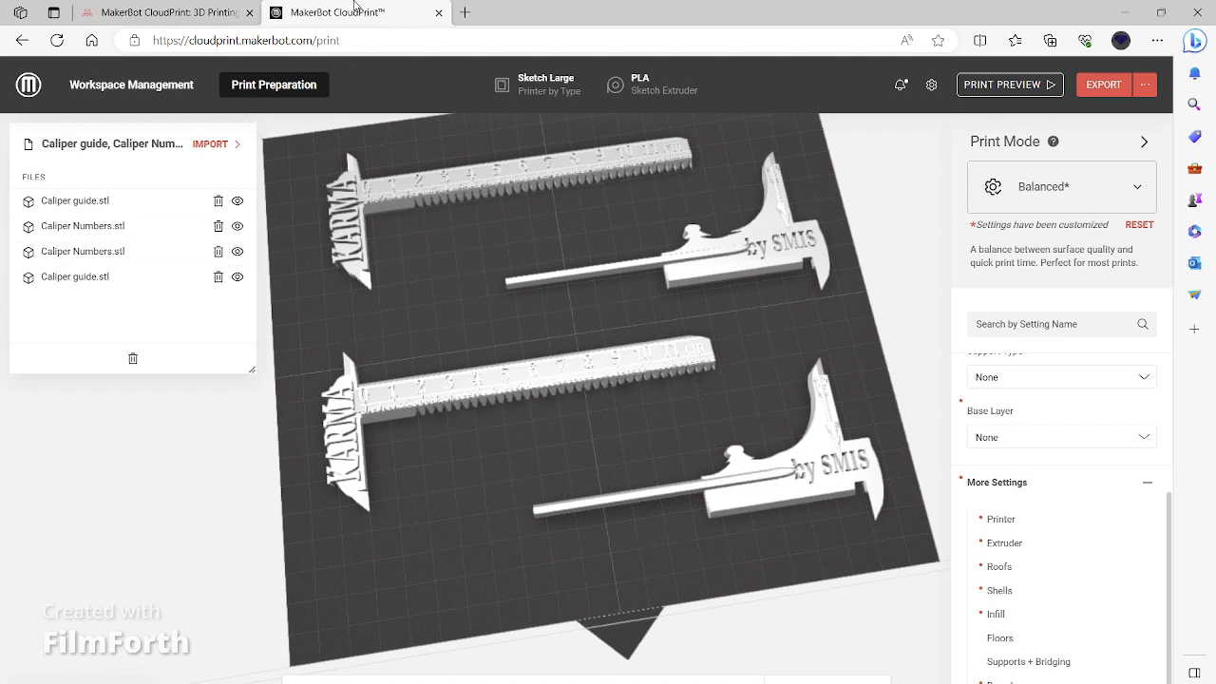
# Open the workspace printers in Workspace Management, view the authorization form for adding a SKETCH Series printer, and close it
pyautogui.click(164, 89)
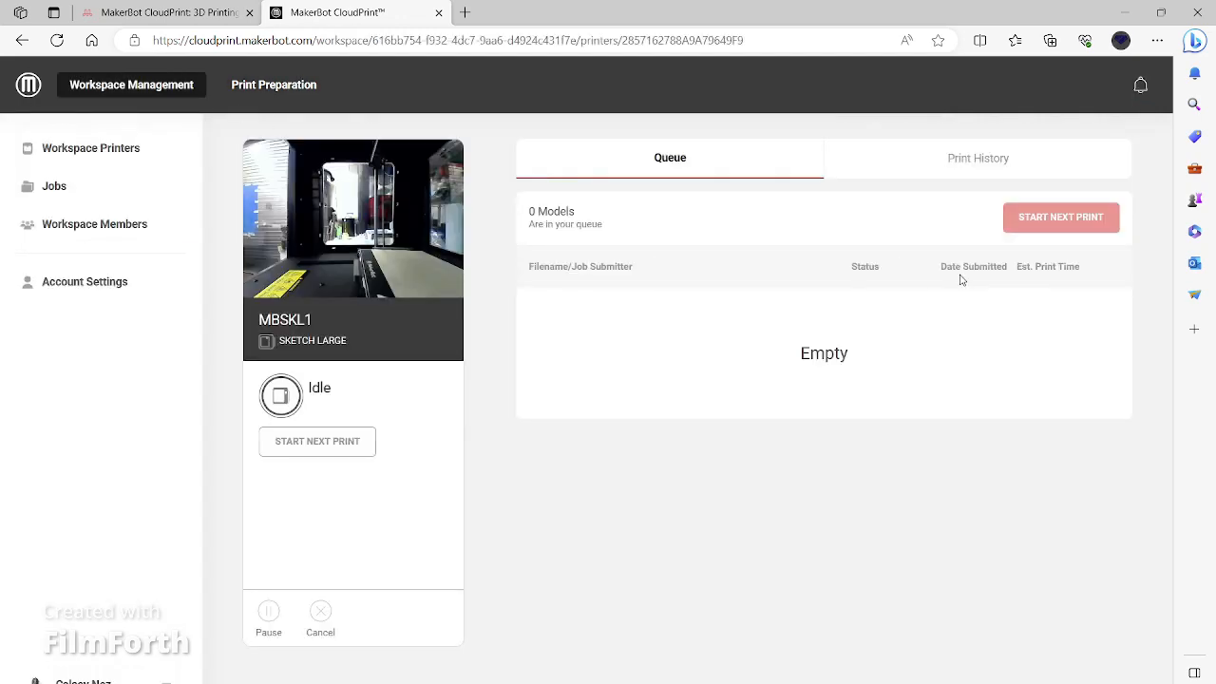
pyautogui.click(125, 155)
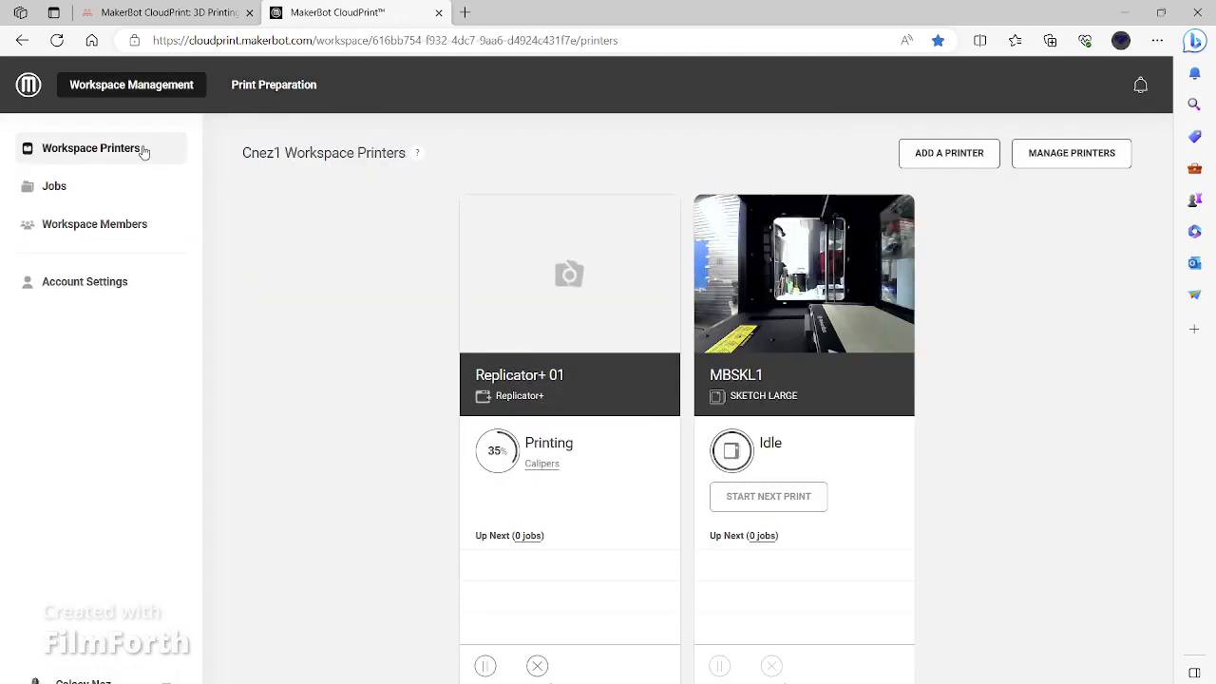
pyautogui.click(943, 154)
pyautogui.click(611, 445)
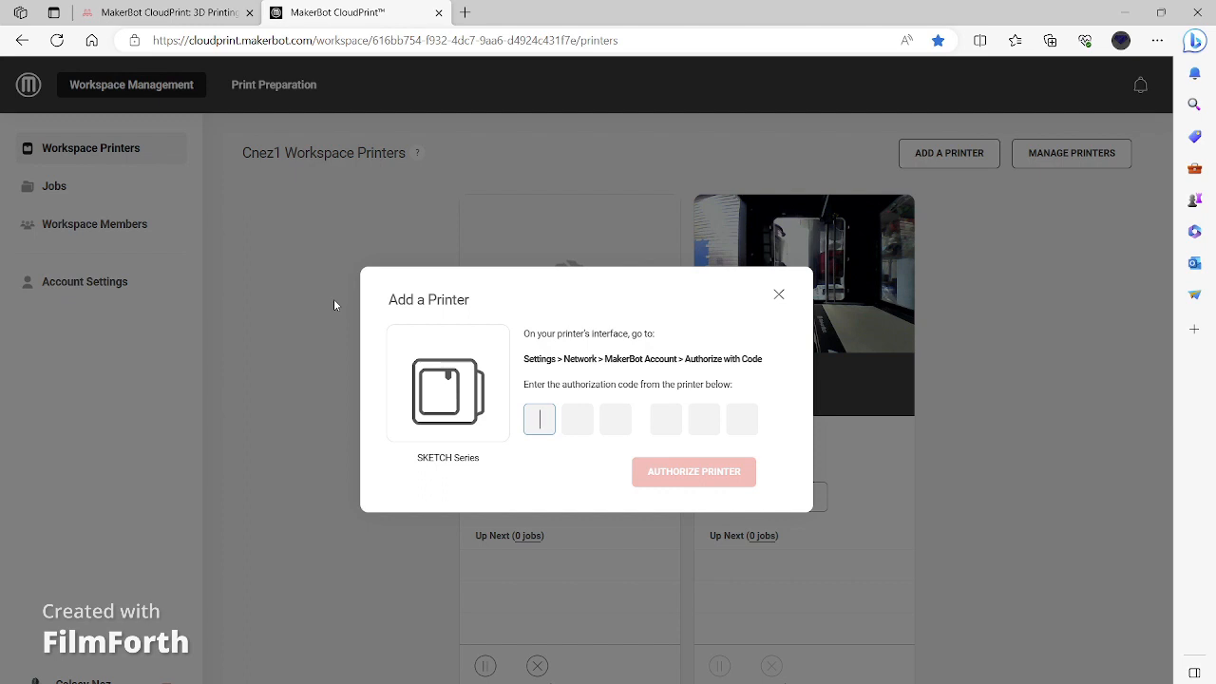
pyautogui.click(778, 295)
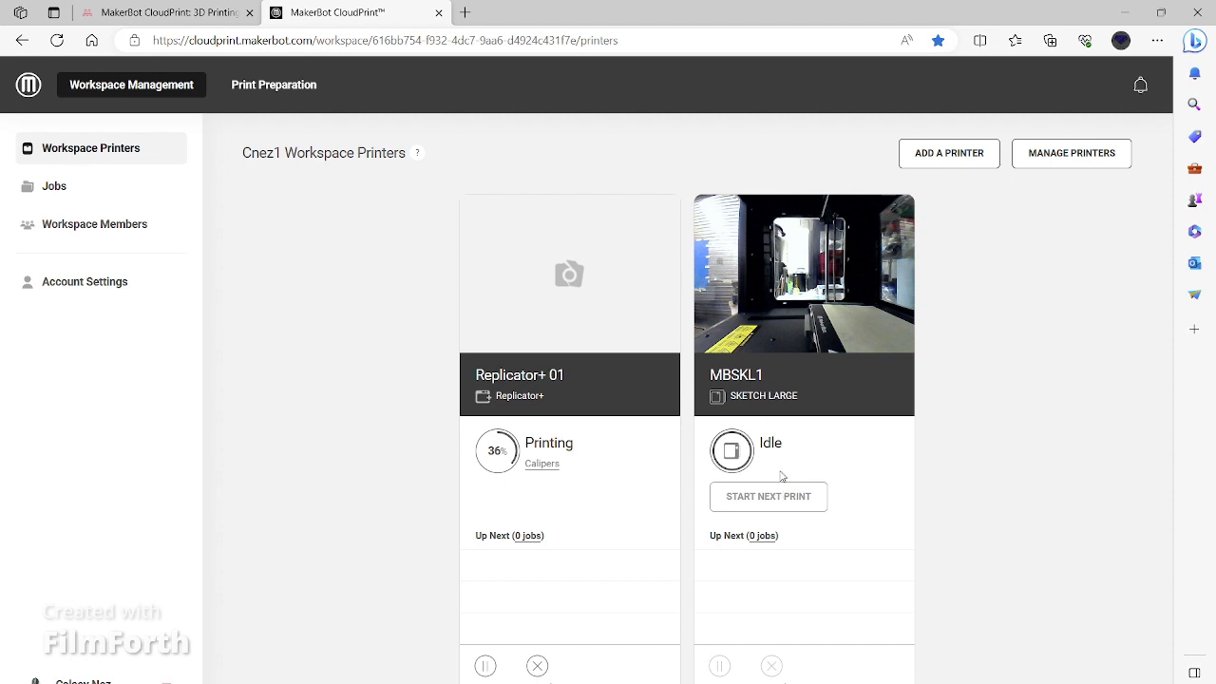
# Return to Print Preparation and queue the caliper models to the MBSKL1 Sketch Large printer
pyautogui.click(272, 85)
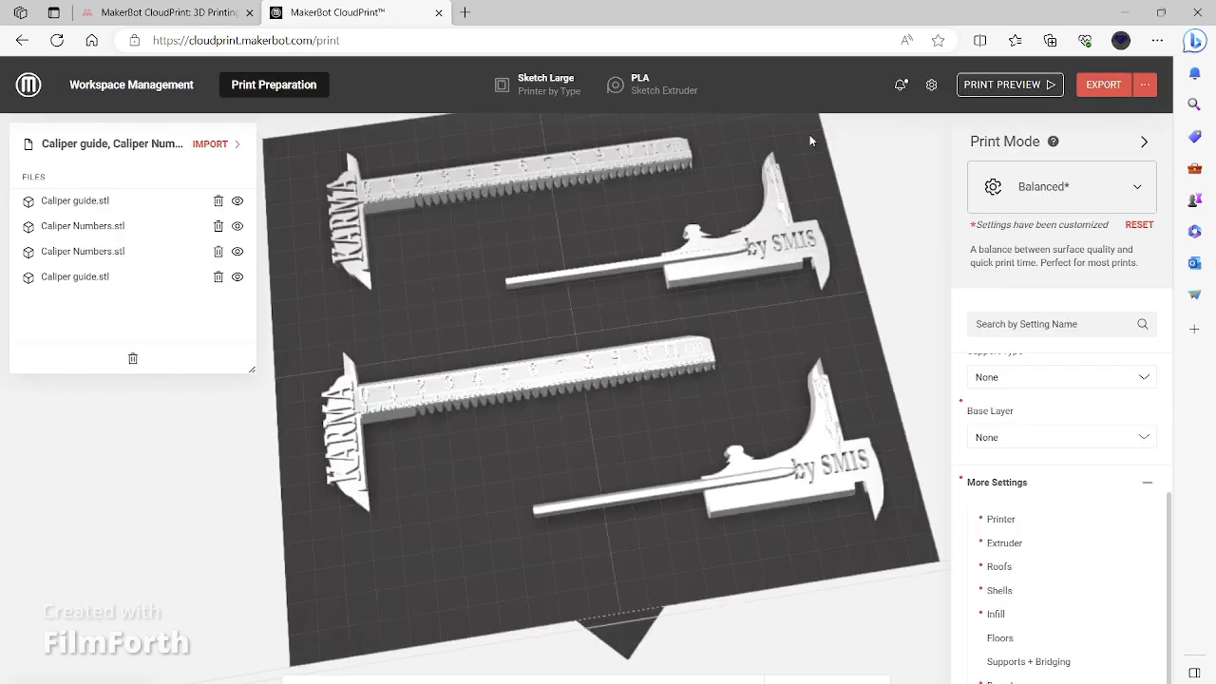
pyautogui.click(1143, 86)
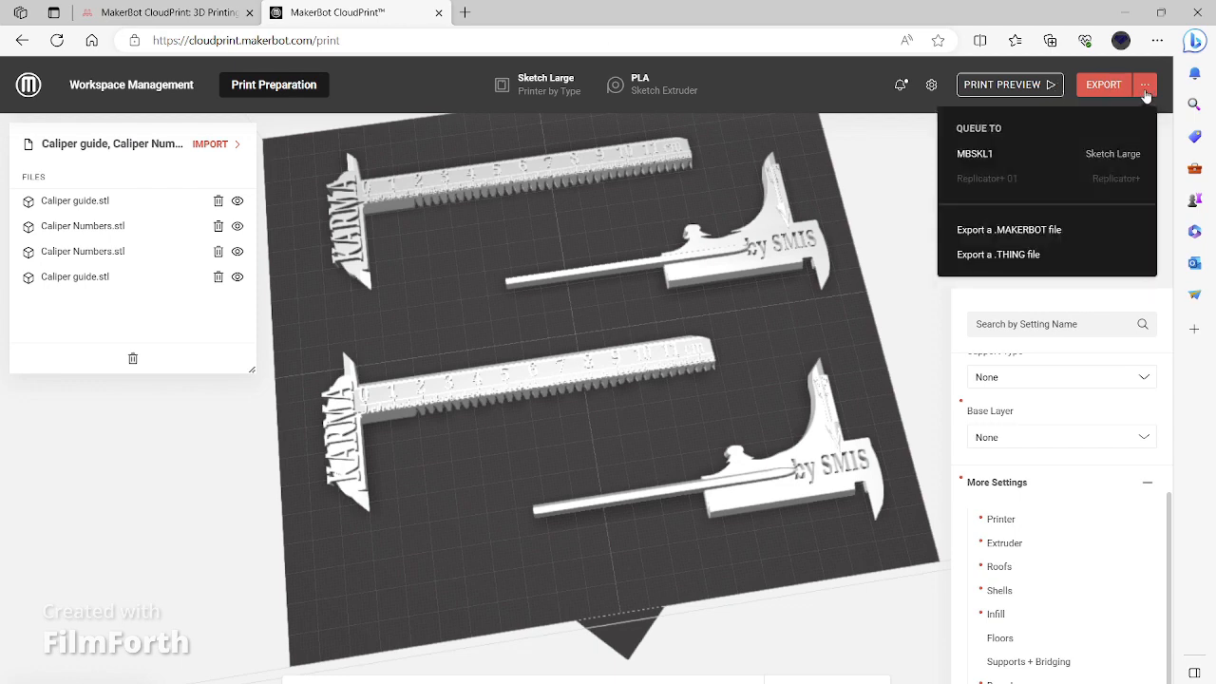
pyautogui.click(1039, 154)
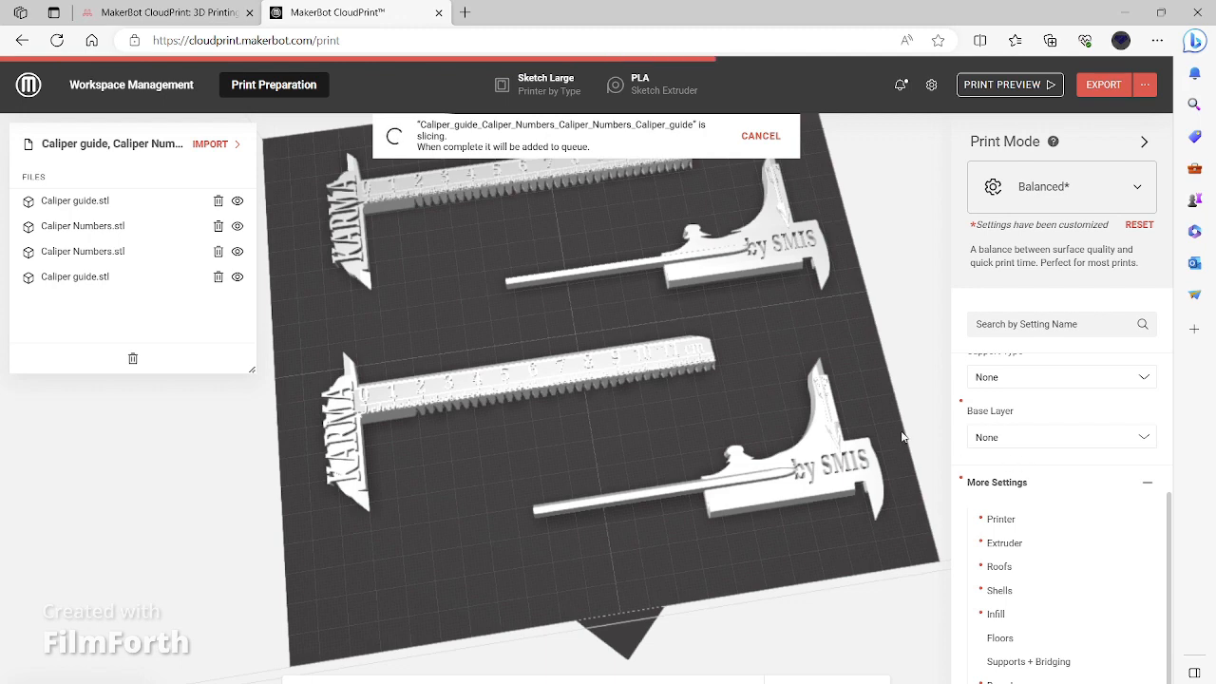
# View the build plate confirmation for MBSKL1's queued caliper print, cancel it, and return to Print Preparation, dismissing the queue notification
pyautogui.click(133, 86)
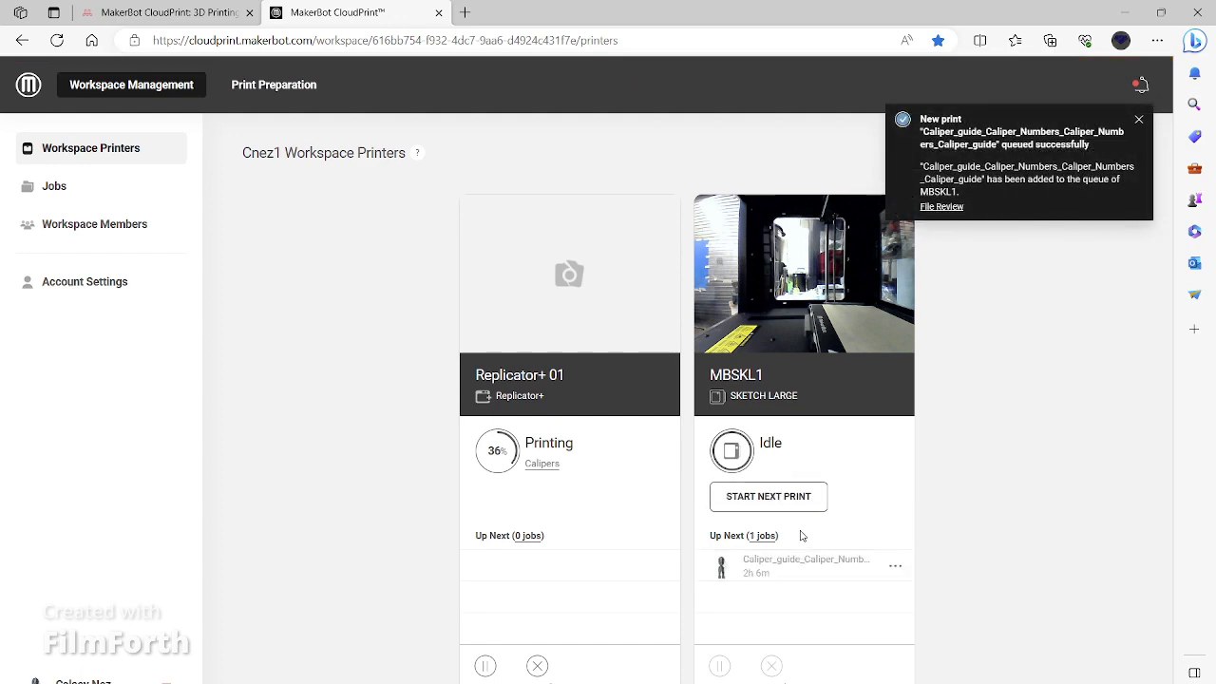
pyautogui.click(798, 509)
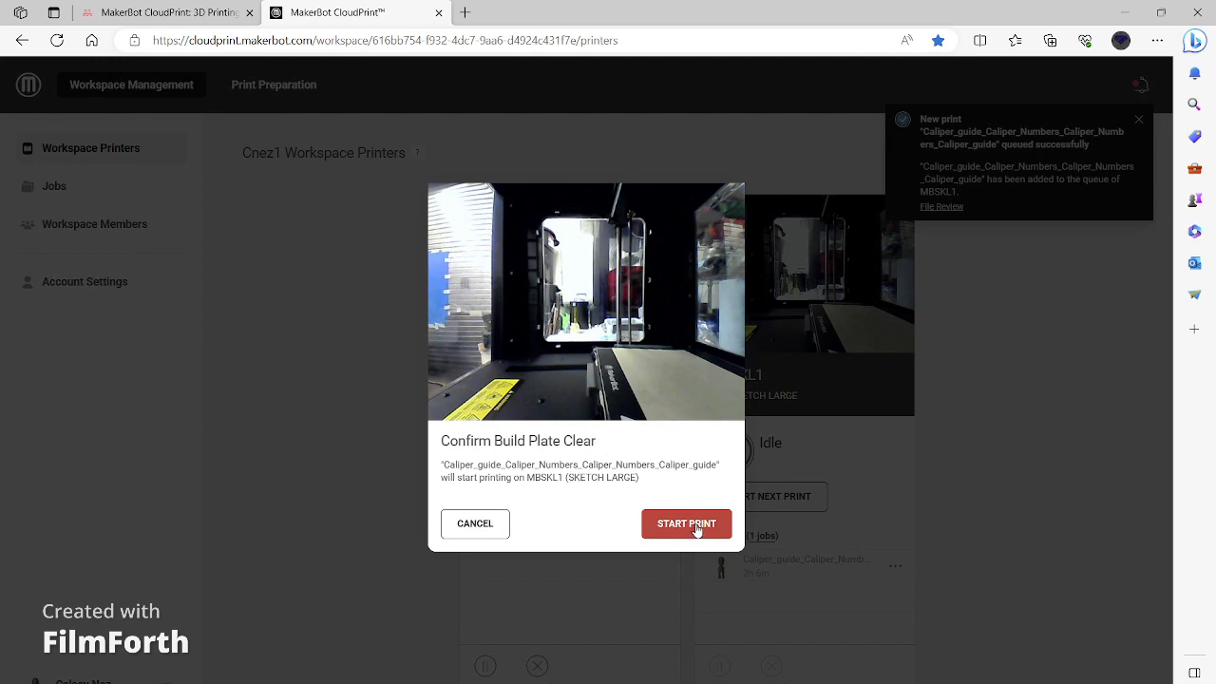
pyautogui.click(488, 532)
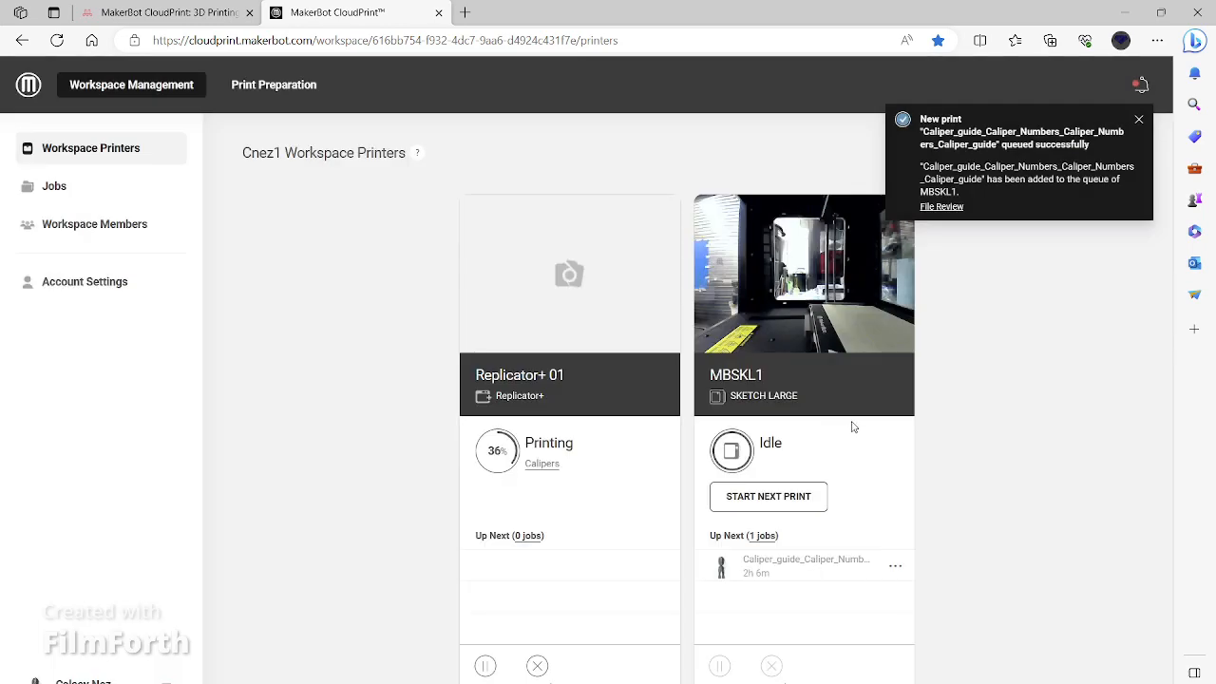
pyautogui.click(266, 90)
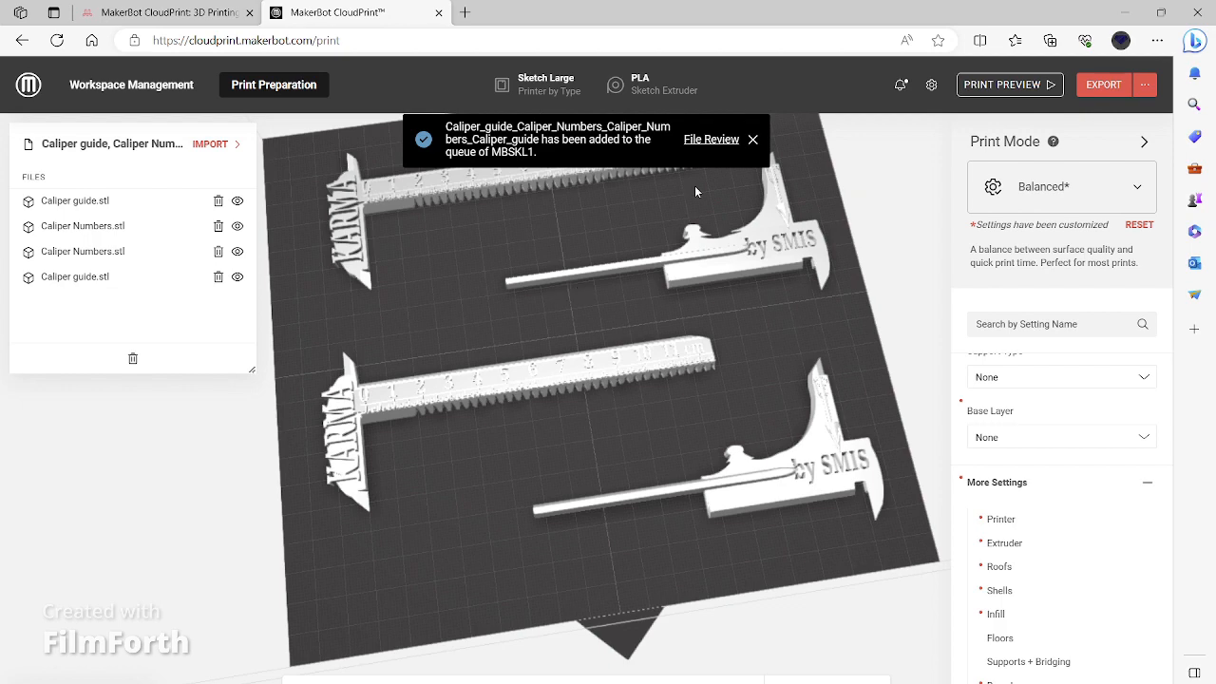
pyautogui.click(753, 141)
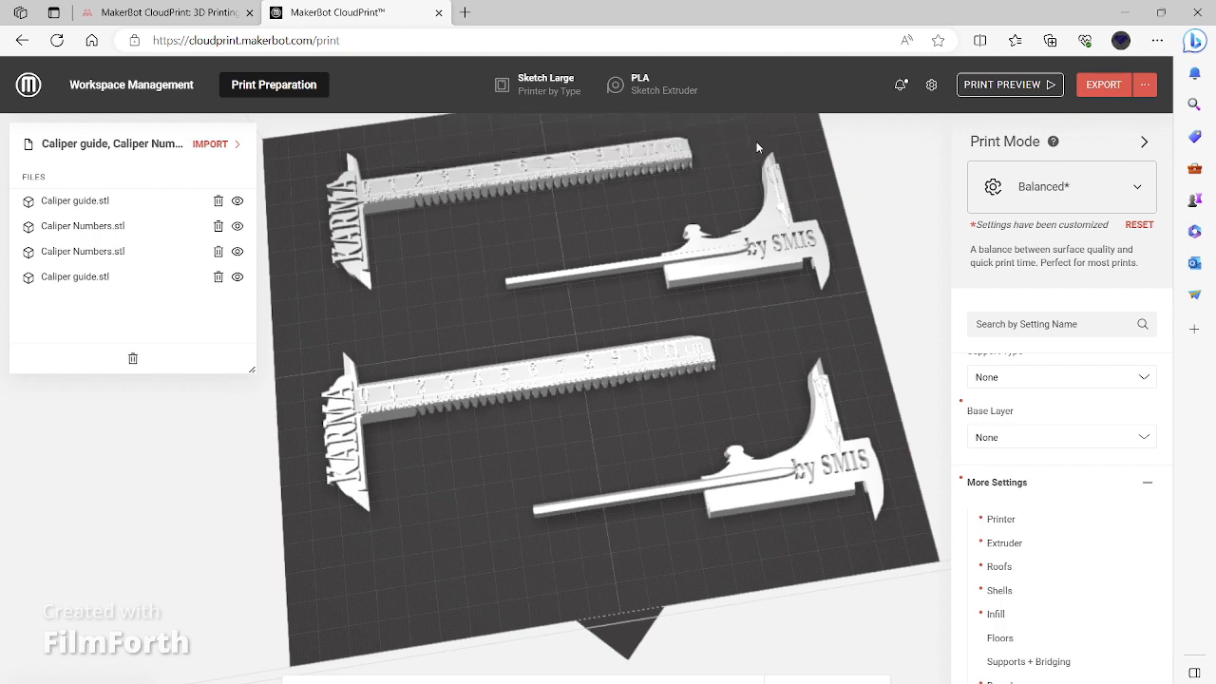